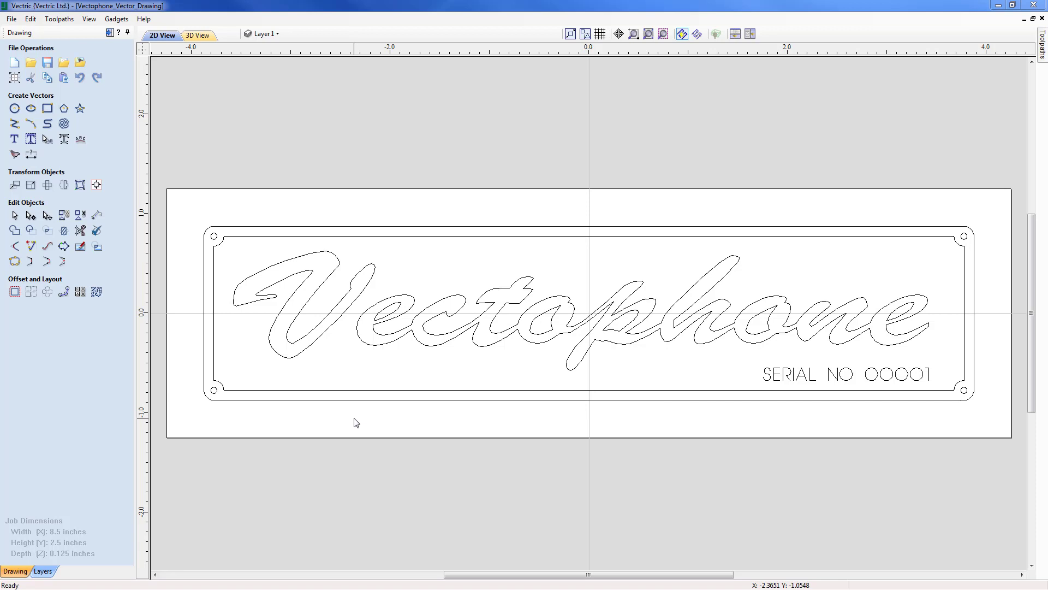
Start a new job sized 8.5 inches wide, 2.5 inches high and 0.125 inch thick.
{"action": "left_click", "coordinate": [12, 19]}
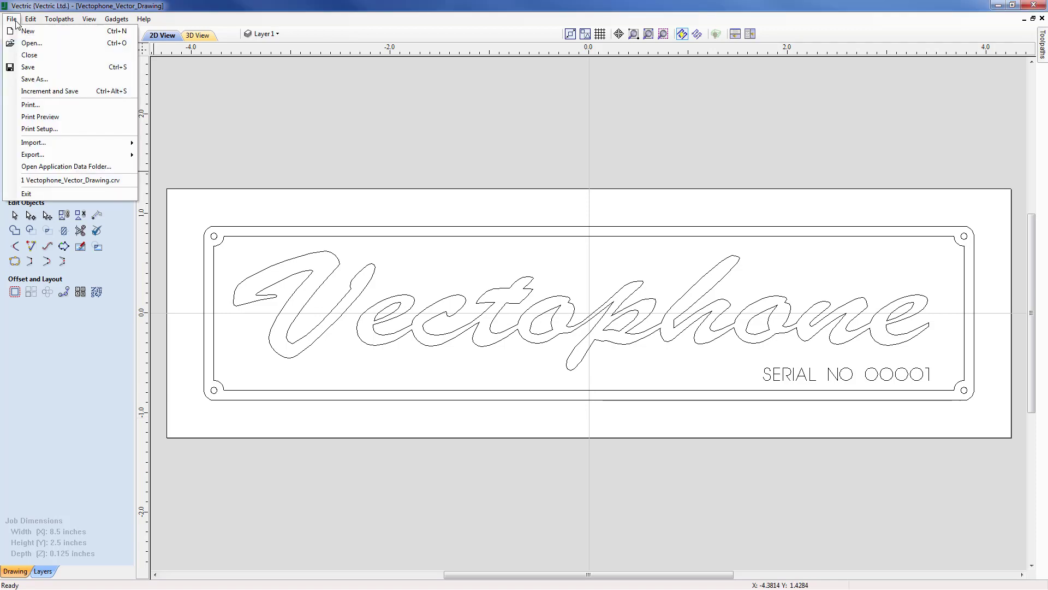
{"action": "left_click", "coordinate": [22, 31]}
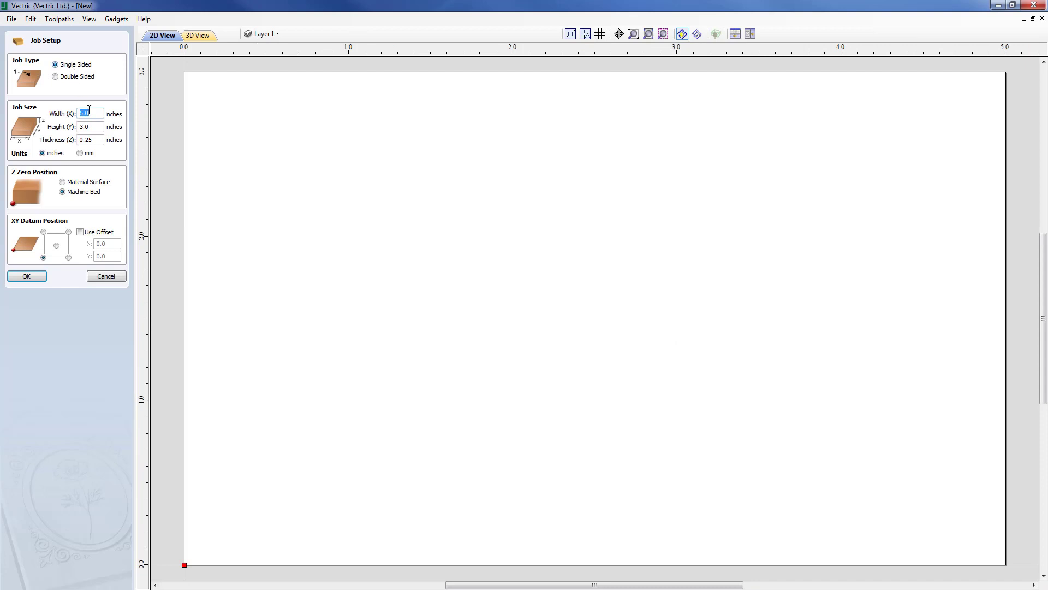
{"action": "type", "text": "8.5"}
{"action": "double_click", "coordinate": [88, 127]}
{"action": "type", "text": "2"}
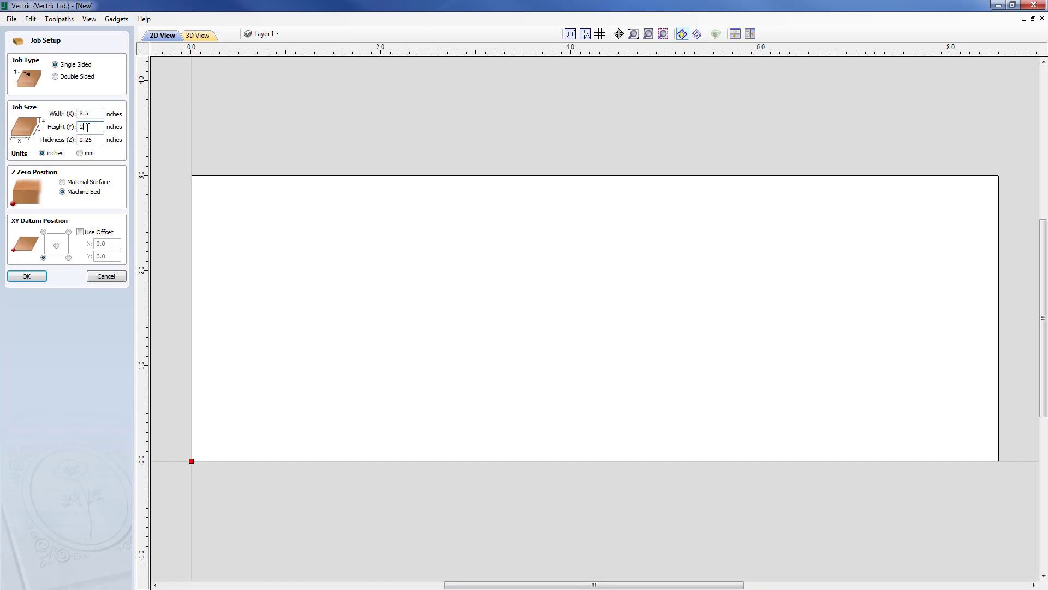
{"action": "type", "text": ".5"}
{"action": "double_click", "coordinate": [88, 140]}
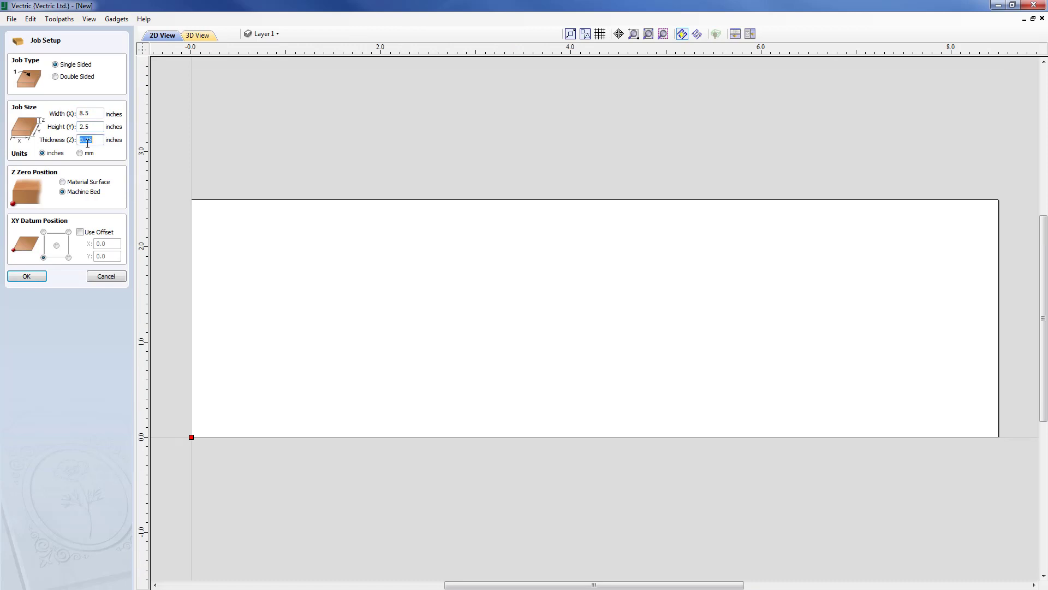
{"action": "type", "text": ".125"}
Set the job's Z zero to the material surface and the XY datum to the centre, and accept the setup.
{"action": "left_click", "coordinate": [63, 182]}
{"action": "left_click", "coordinate": [57, 247]}
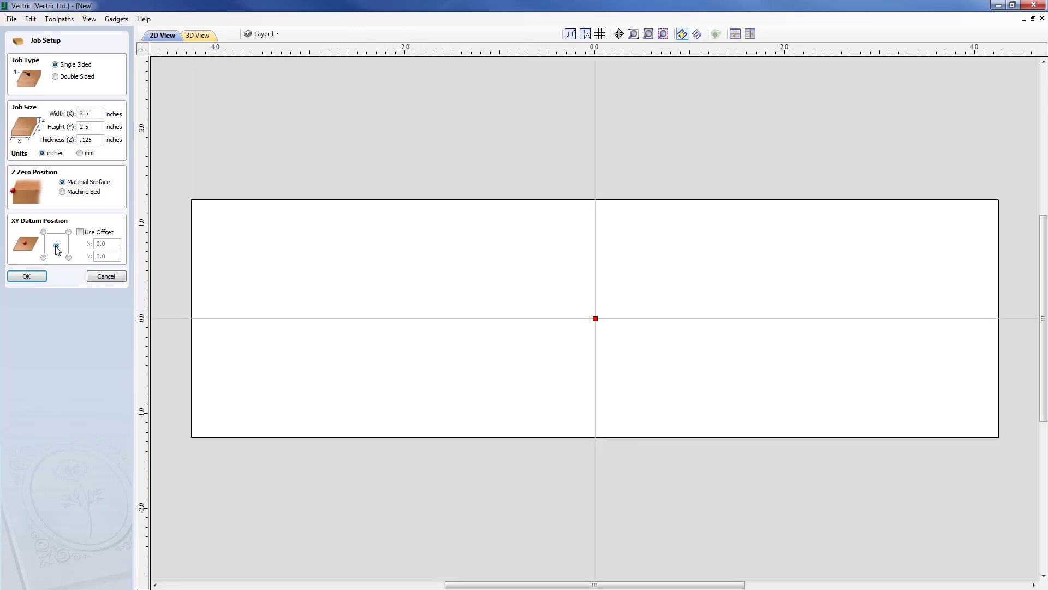
{"action": "left_click", "coordinate": [35, 277]}
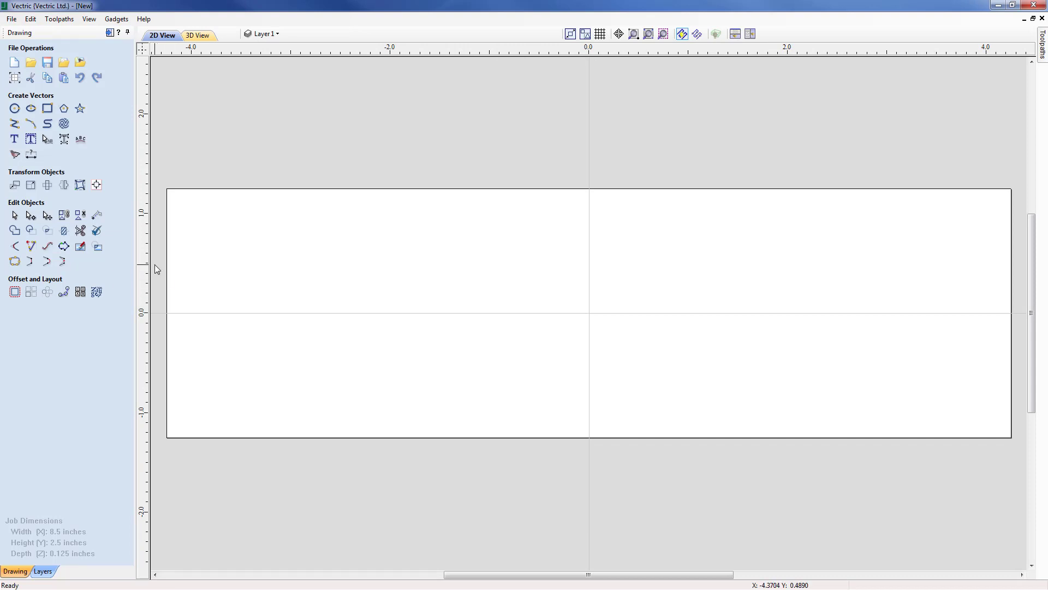
Set up a rectangle anchored by its centre at X 0, Y 0 with radiused external corners of 0.1 inch.
{"action": "left_click", "coordinate": [48, 109]}
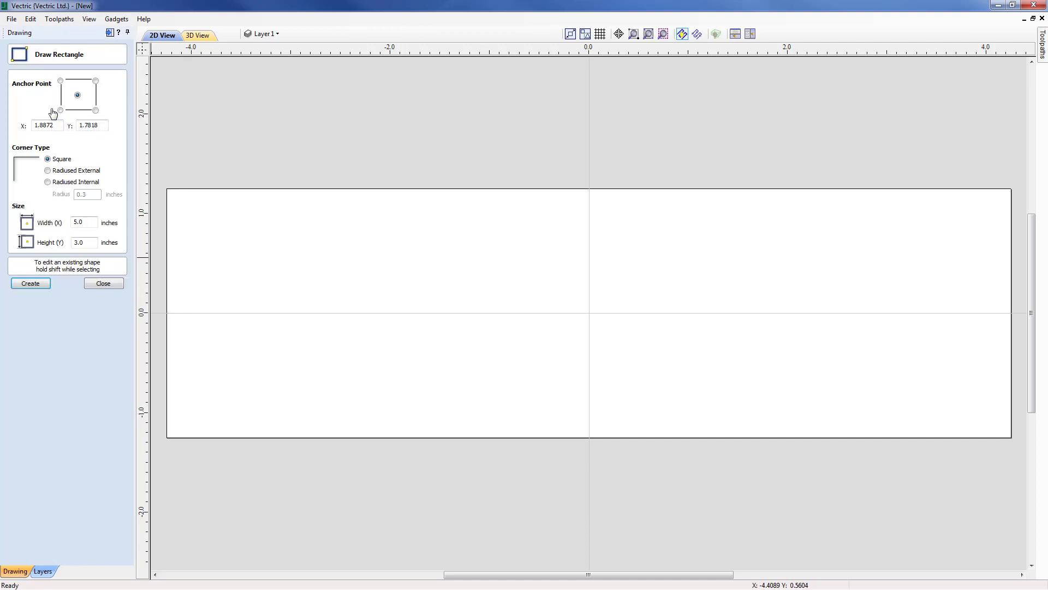
{"action": "double_click", "coordinate": [48, 125]}
{"action": "type", "text": "0"}
{"action": "double_click", "coordinate": [90, 124]}
{"action": "type", "text": "0"}
{"action": "left_click", "coordinate": [48, 170]}
{"action": "left_click", "coordinate": [92, 195]}
{"action": "key", "text": "BackSpace"}
{"action": "type", "text": "1"}
Create the rectangle with a width of 7.75 inches and a height of 1.75 inches as the plate outline.
{"action": "double_click", "coordinate": [88, 222]}
{"action": "type", "text": "7.75"}
{"action": "double_click", "coordinate": [81, 247]}
{"action": "type", "text": "1.75"}
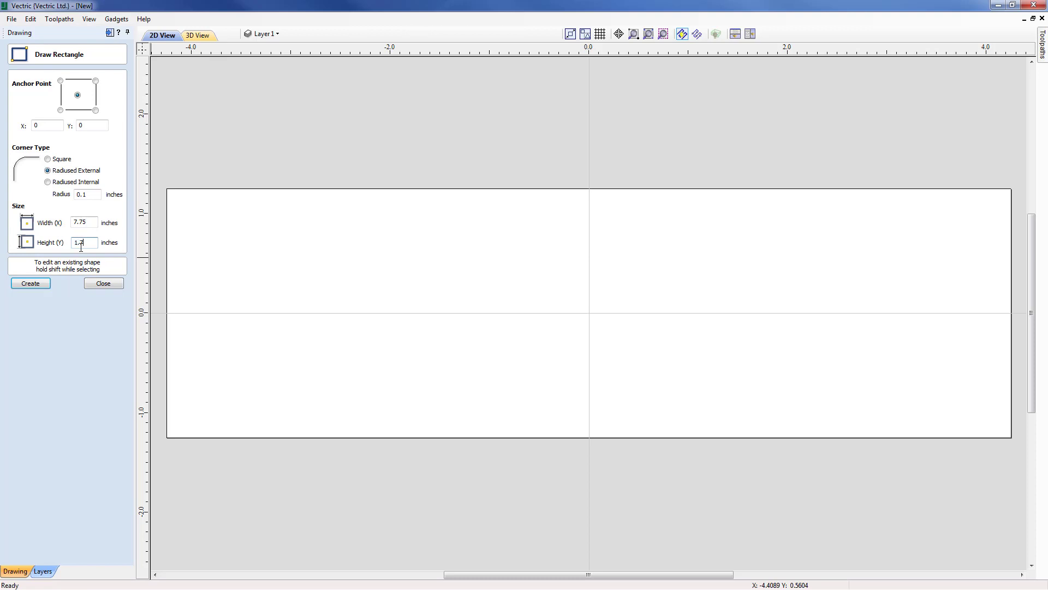
{"action": "left_click", "coordinate": [38, 283]}
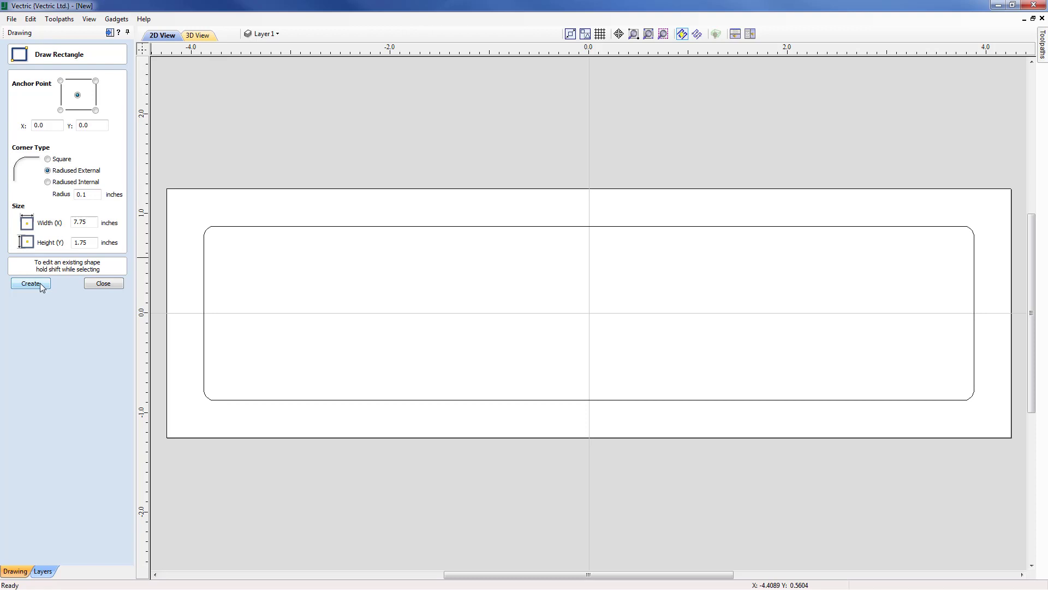
{"action": "left_click", "coordinate": [104, 284]}
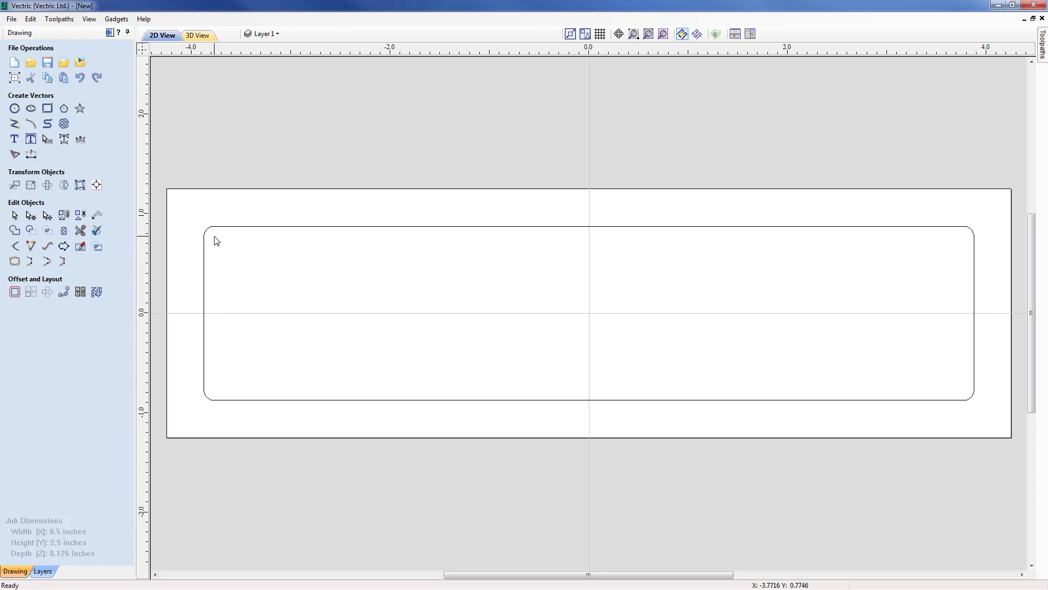
Draw a 1/16-inch diameter circle at the centre of each of the outline's four corner arcs.
{"action": "left_click", "coordinate": [15, 108]}
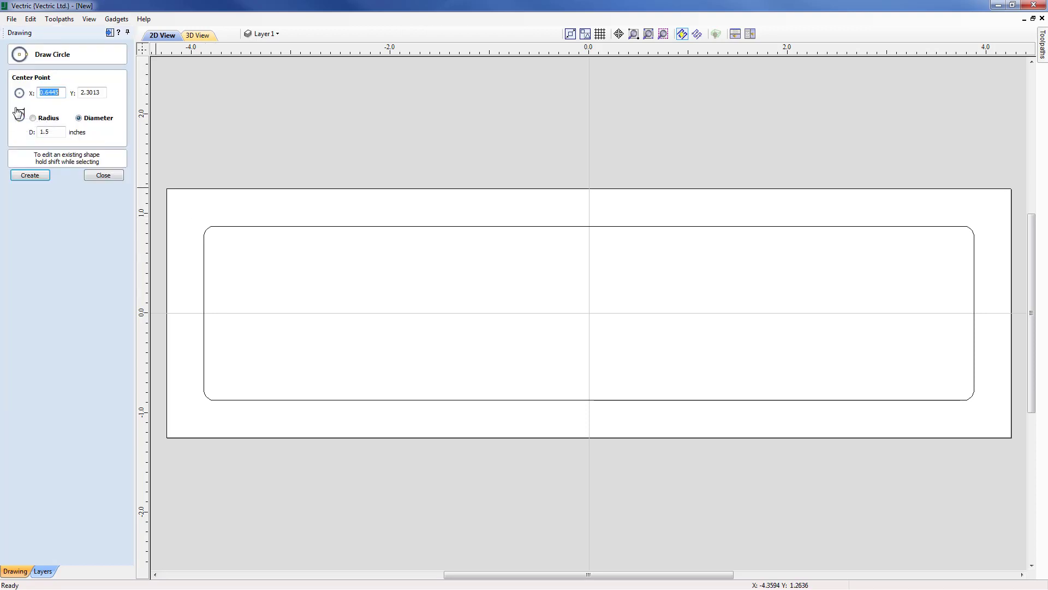
{"action": "double_click", "coordinate": [57, 131]}
{"action": "type", "text": "1/"}
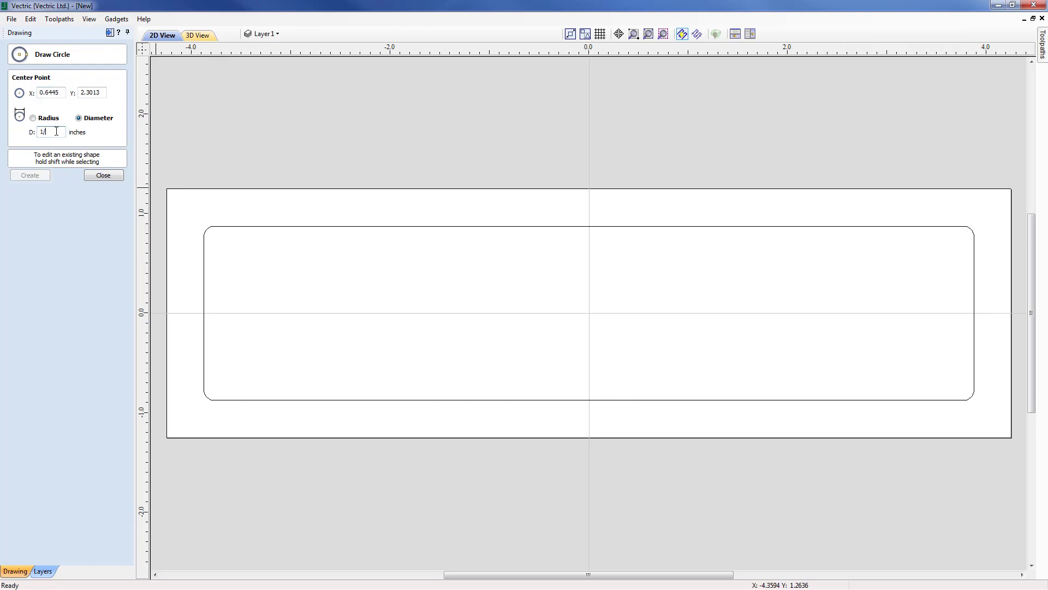
{"action": "type", "text": "16"}
{"action": "key", "text": "Tab"}
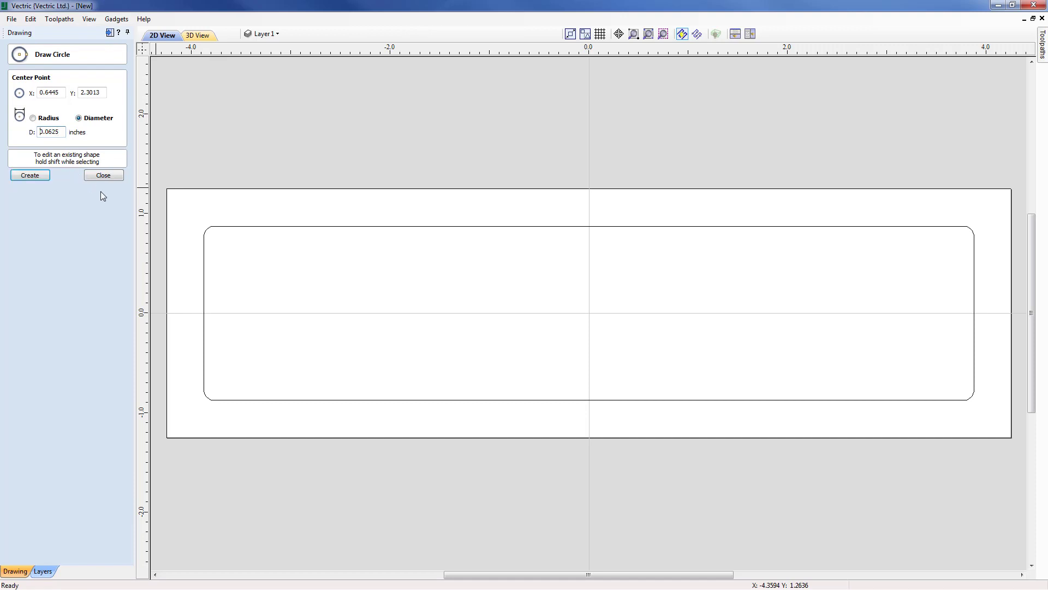
{"action": "left_click", "coordinate": [214, 237]}
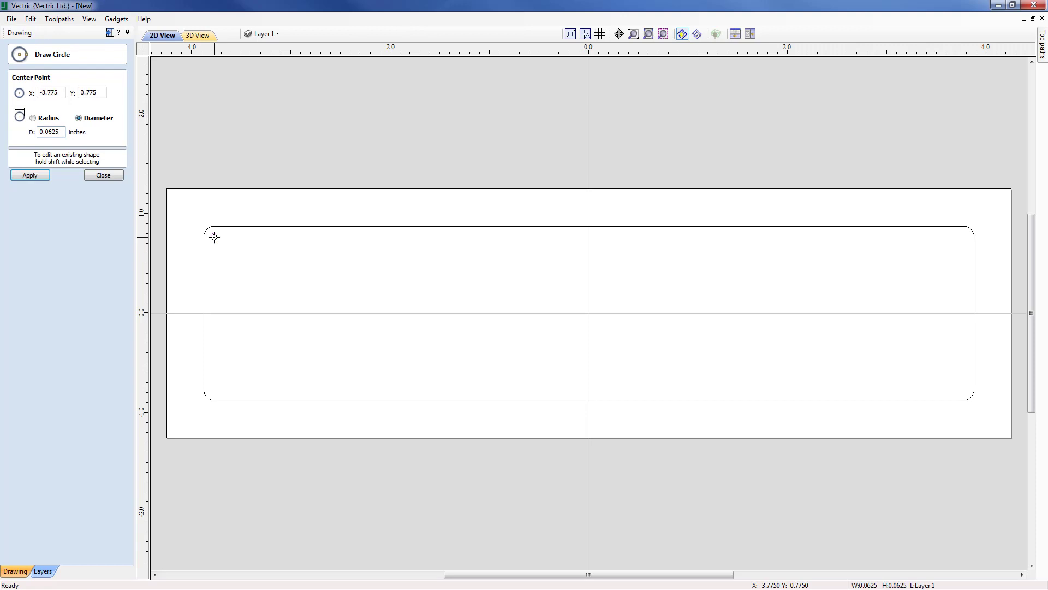
{"action": "left_click", "coordinate": [214, 391]}
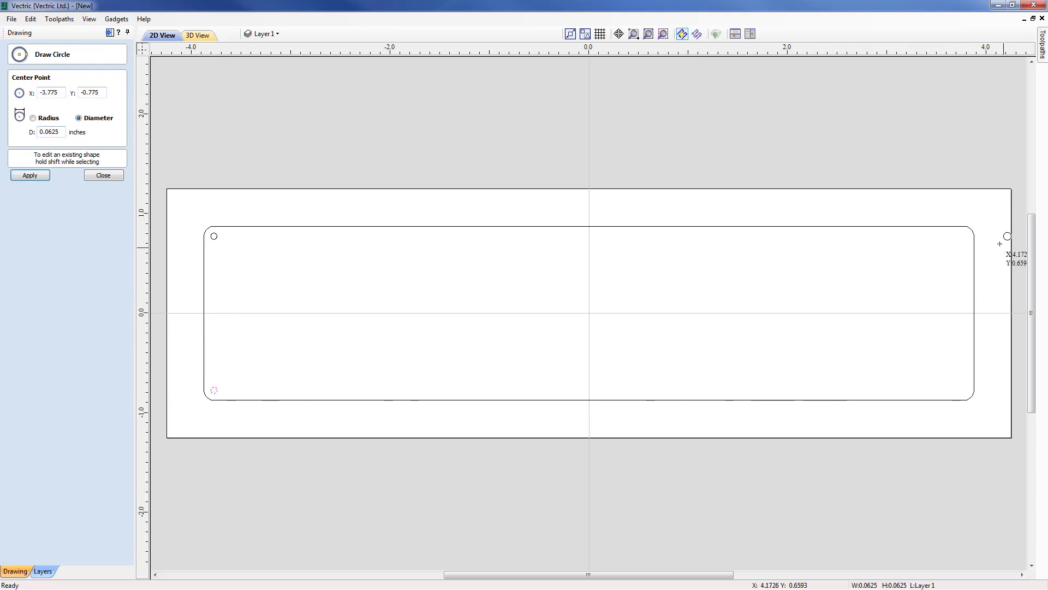
{"action": "left_click", "coordinate": [964, 236]}
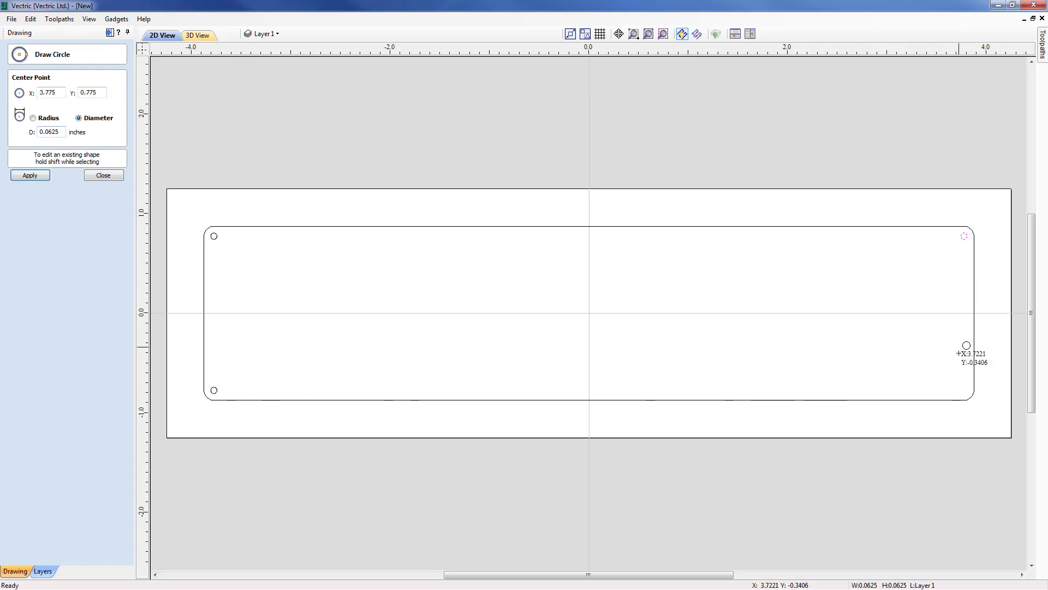
{"action": "left_click", "coordinate": [964, 389]}
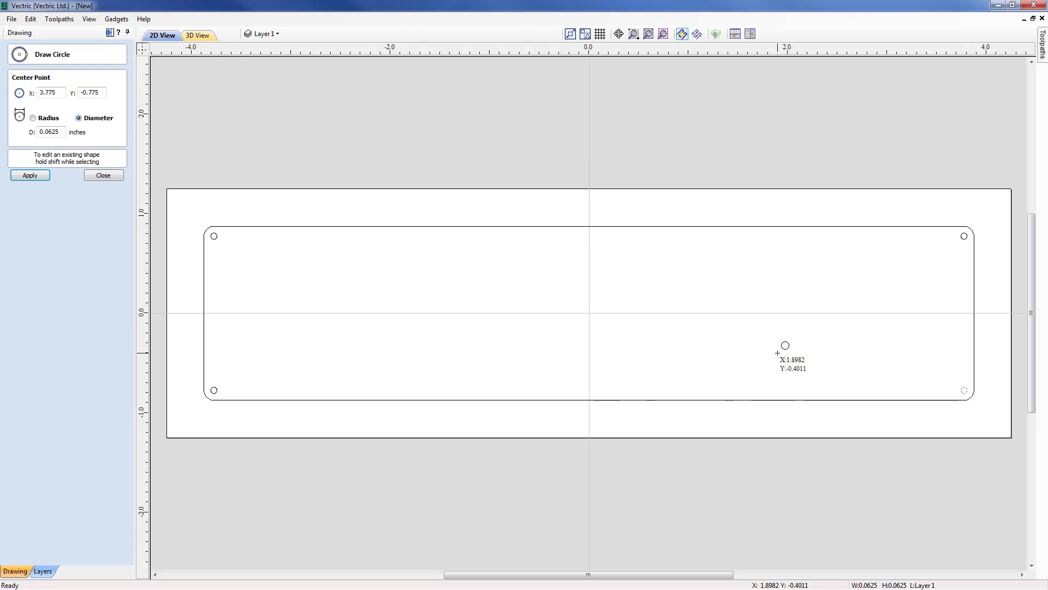
{"action": "left_click", "coordinate": [104, 176]}
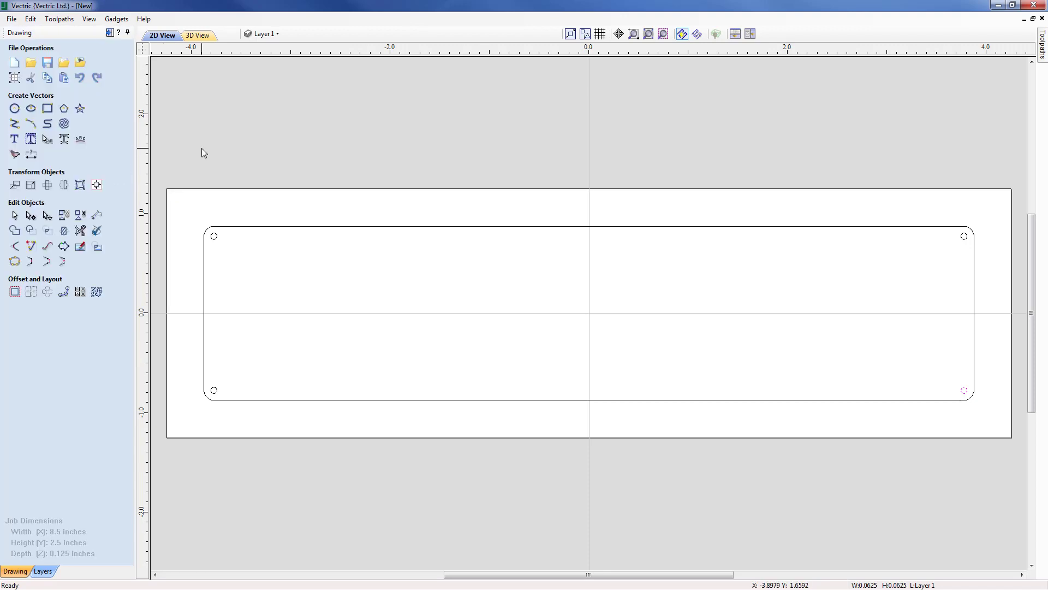
Draw an inner 7.55 by 1.55 inch rectangle between opposite corner circle centres, with radiused internal corners, and deselect it.
{"action": "left_click", "coordinate": [48, 108]}
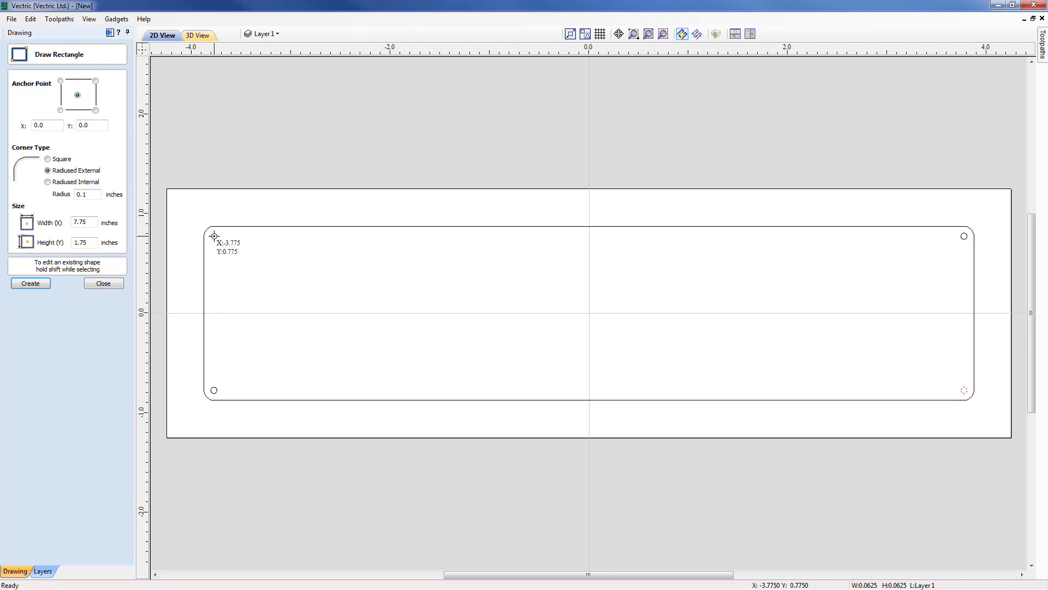
{"action": "left_click_drag", "start_coordinate": [214, 236], "coordinate": [965, 390]}
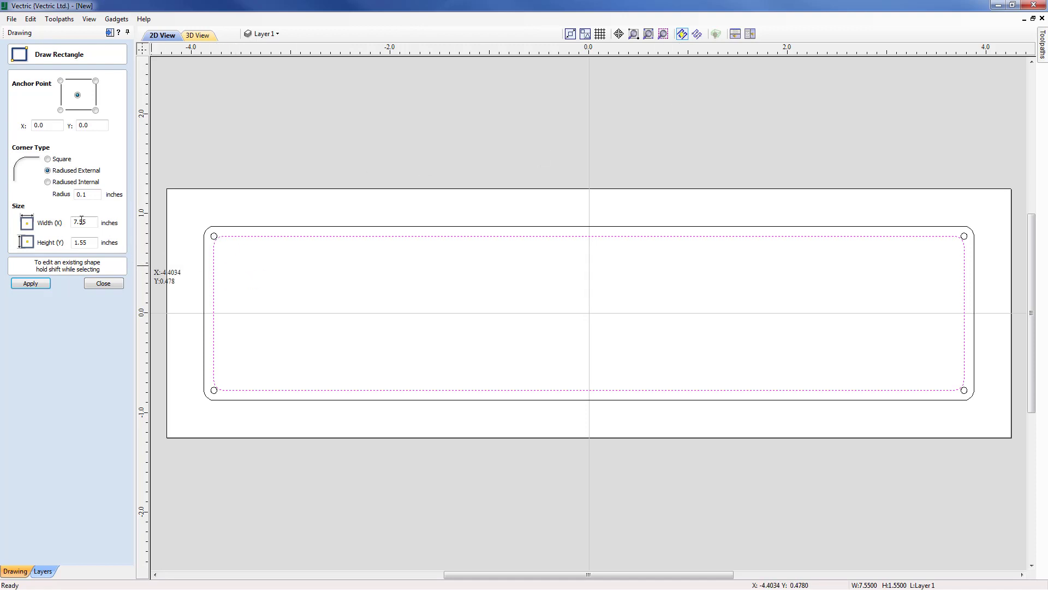
{"action": "left_click", "coordinate": [48, 182]}
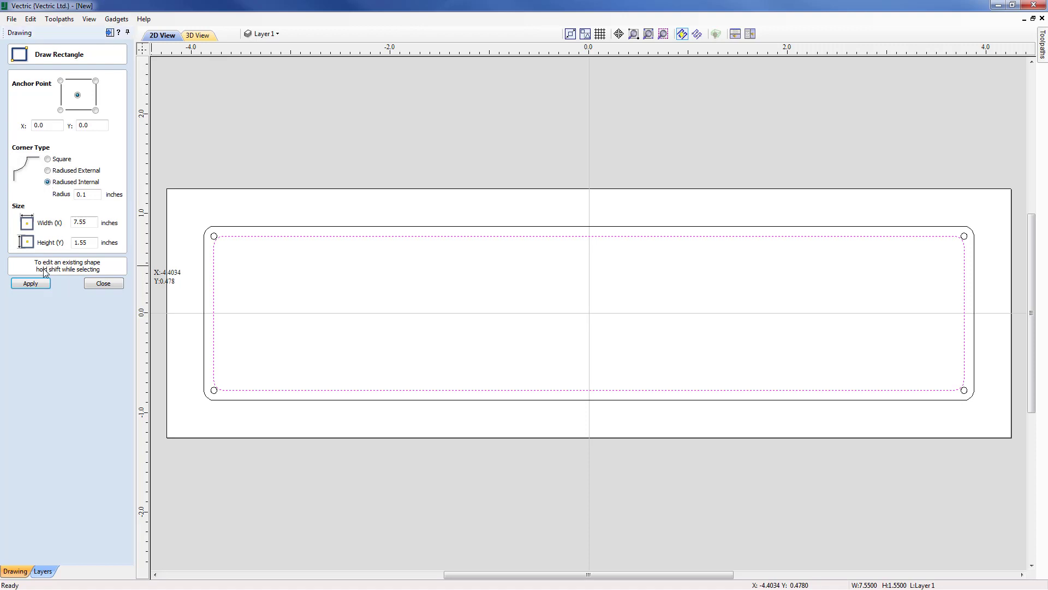
{"action": "left_click", "coordinate": [30, 284]}
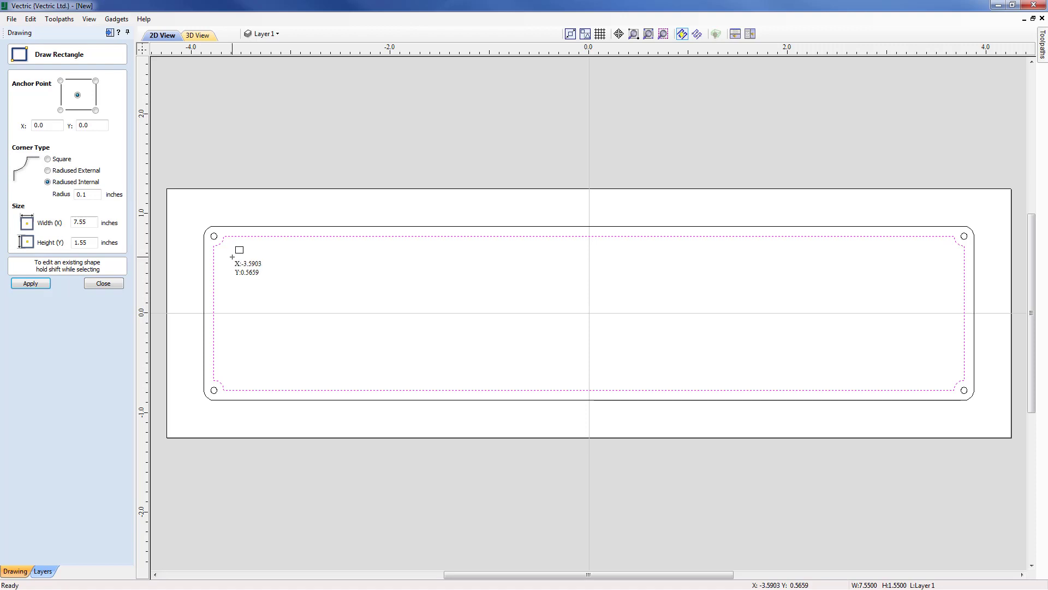
{"action": "left_click", "coordinate": [103, 284]}
{"action": "left_click", "coordinate": [255, 291]}
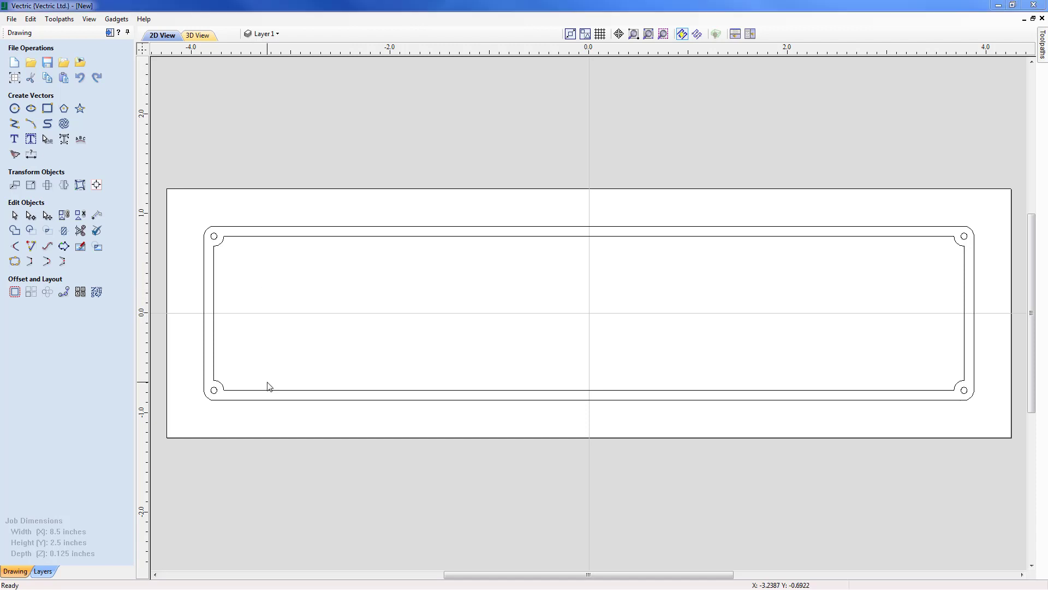
Set up a new text object in the TrueType font Brush Script MT with centre alignment.
{"action": "left_click", "coordinate": [14, 139]}
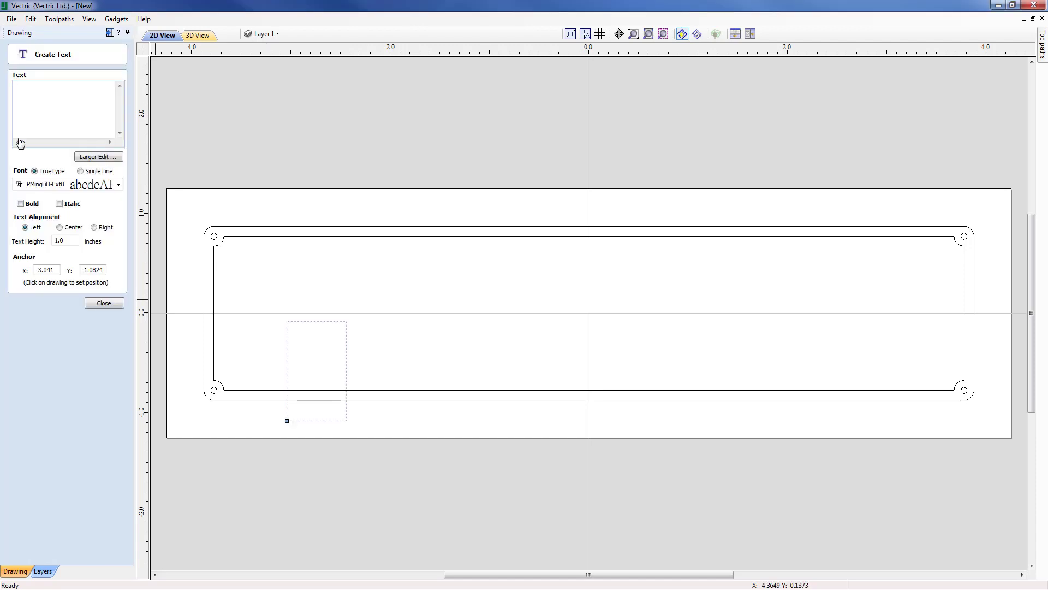
{"action": "left_click", "coordinate": [64, 186]}
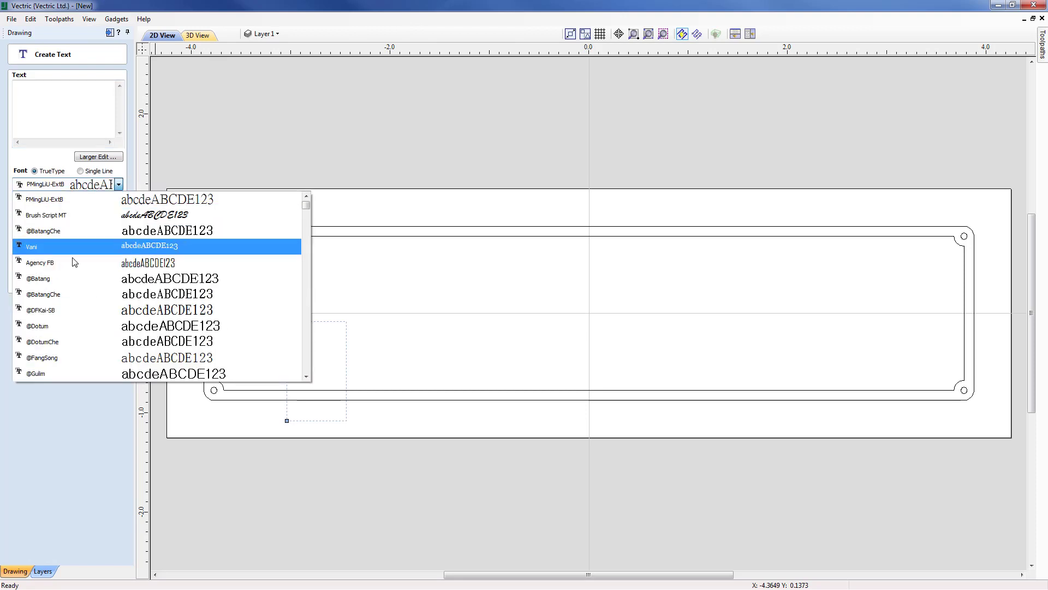
{"action": "scroll", "coordinate": [77, 284], "scroll_direction": "down", "scroll_amount": 6}
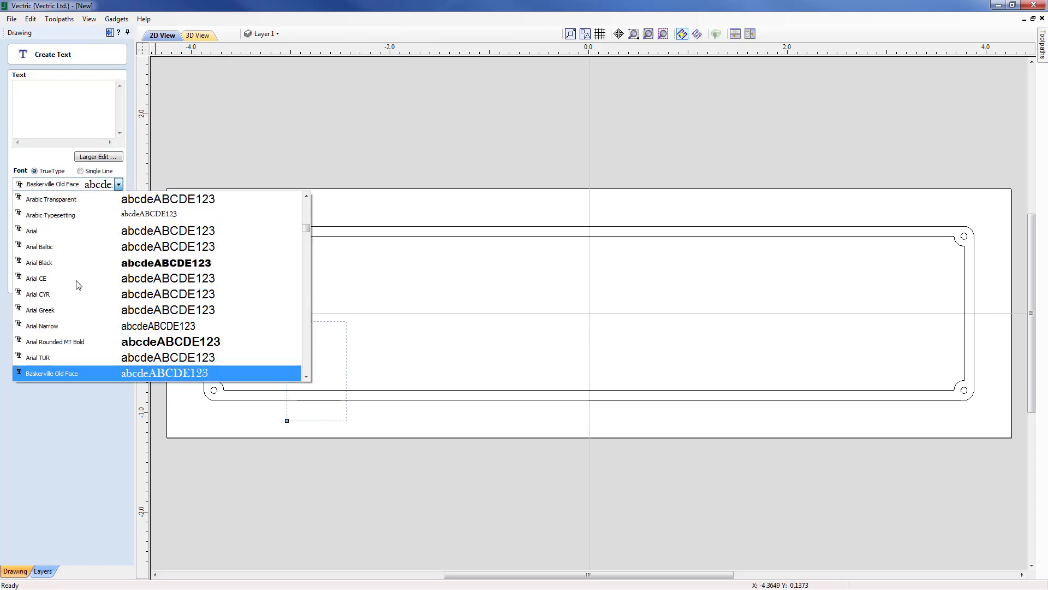
{"action": "scroll", "coordinate": [131, 299], "scroll_direction": "down", "scroll_amount": 5}
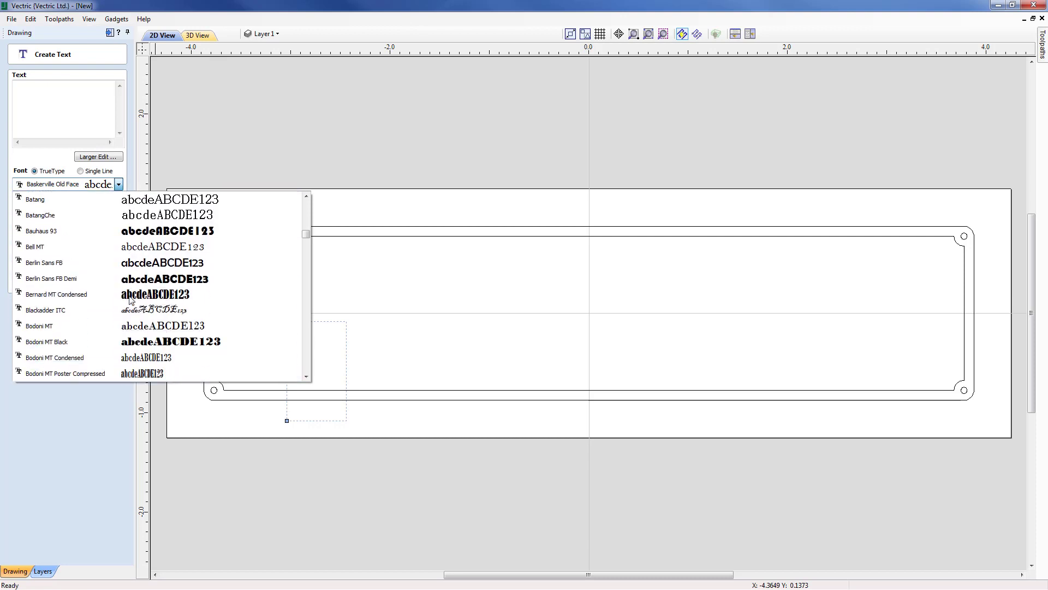
{"action": "scroll", "coordinate": [119, 321], "scroll_direction": "down", "scroll_amount": 5}
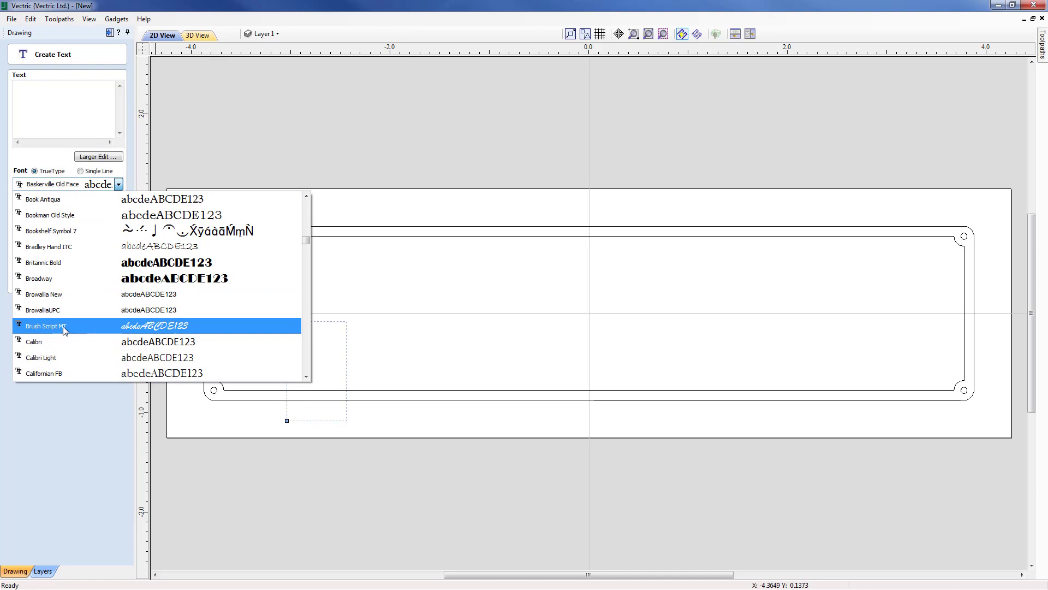
{"action": "left_click", "coordinate": [63, 326]}
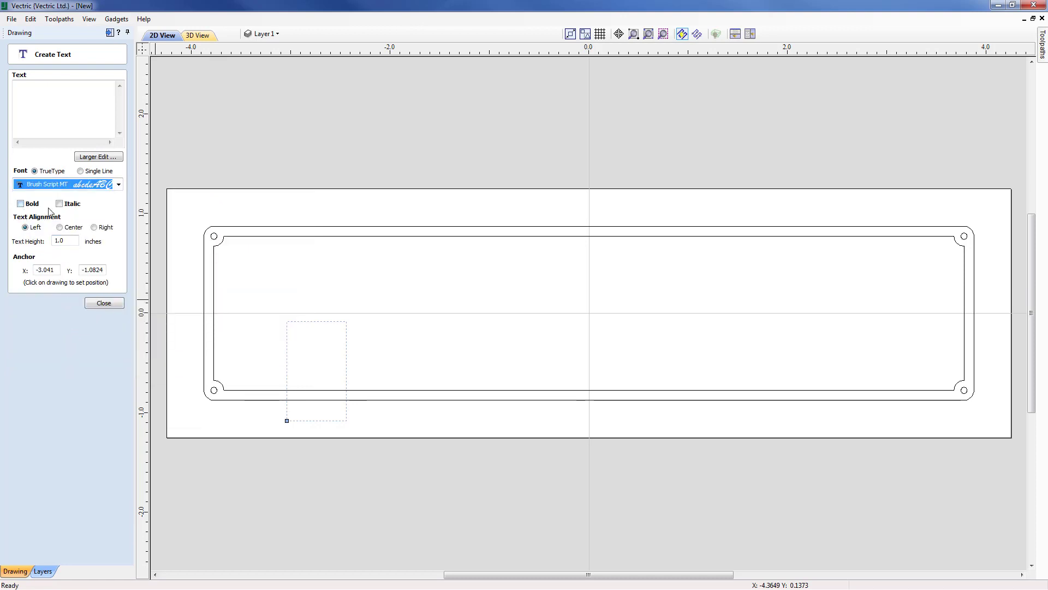
{"action": "left_click", "coordinate": [60, 227]}
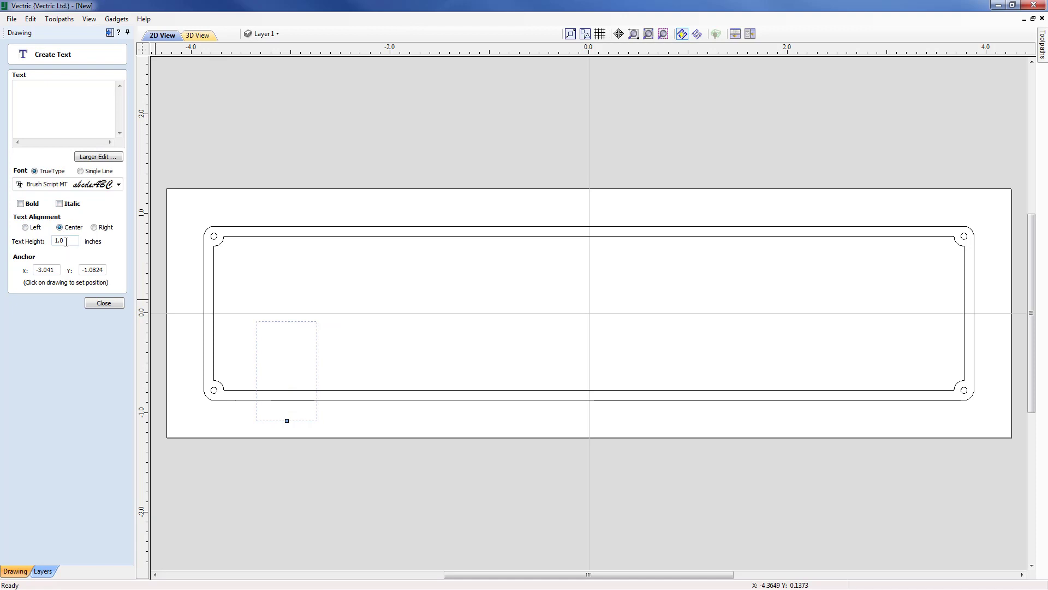
Anchor the text near the drawing origin and enter "Vectophone" as its content.
{"action": "left_click", "coordinate": [590, 315]}
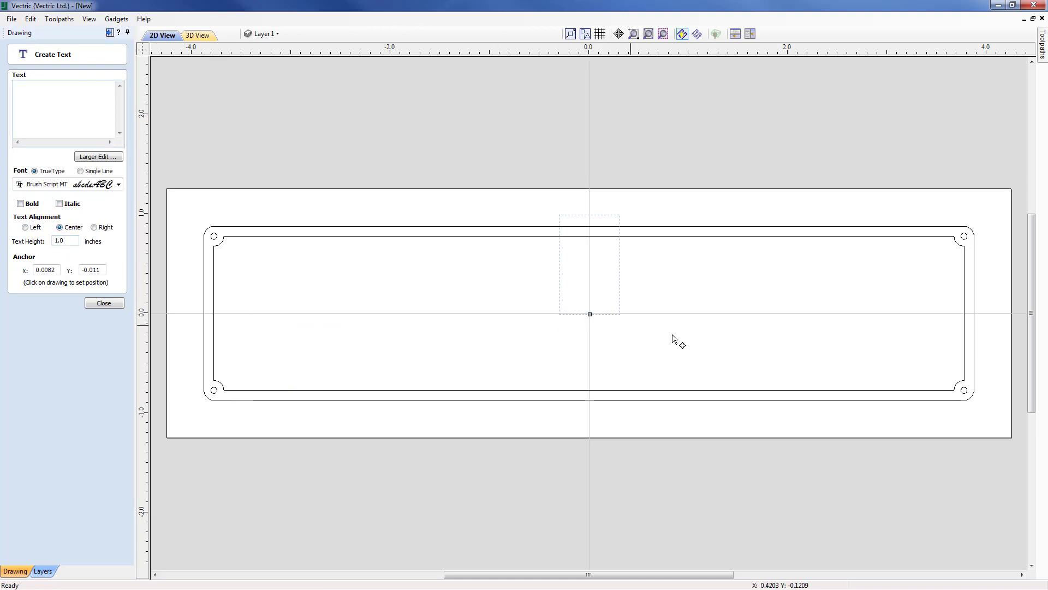
{"action": "type", "text": "V"}
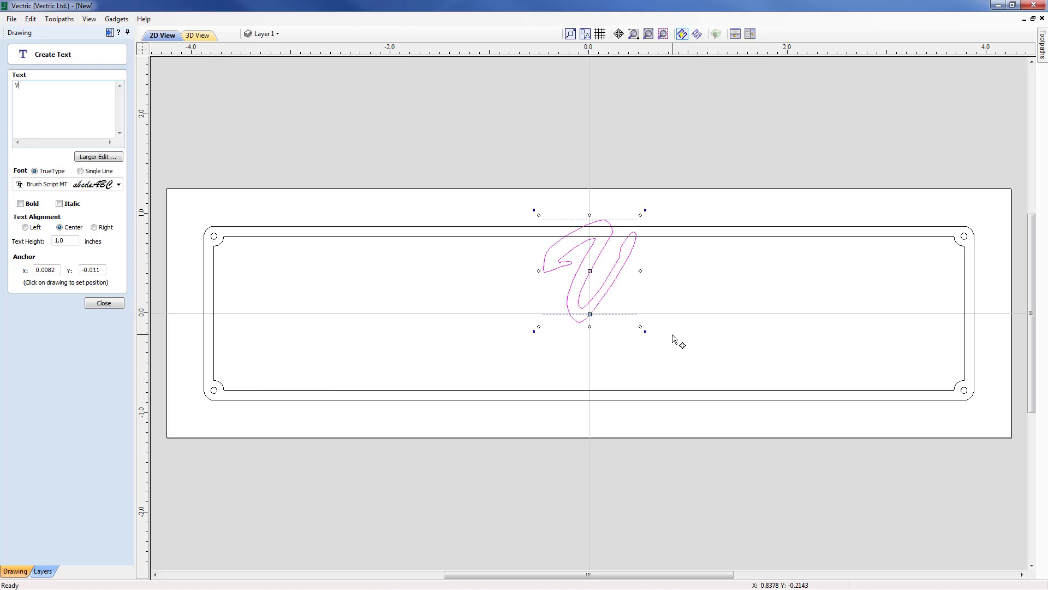
{"action": "type", "text": "ectophone"}
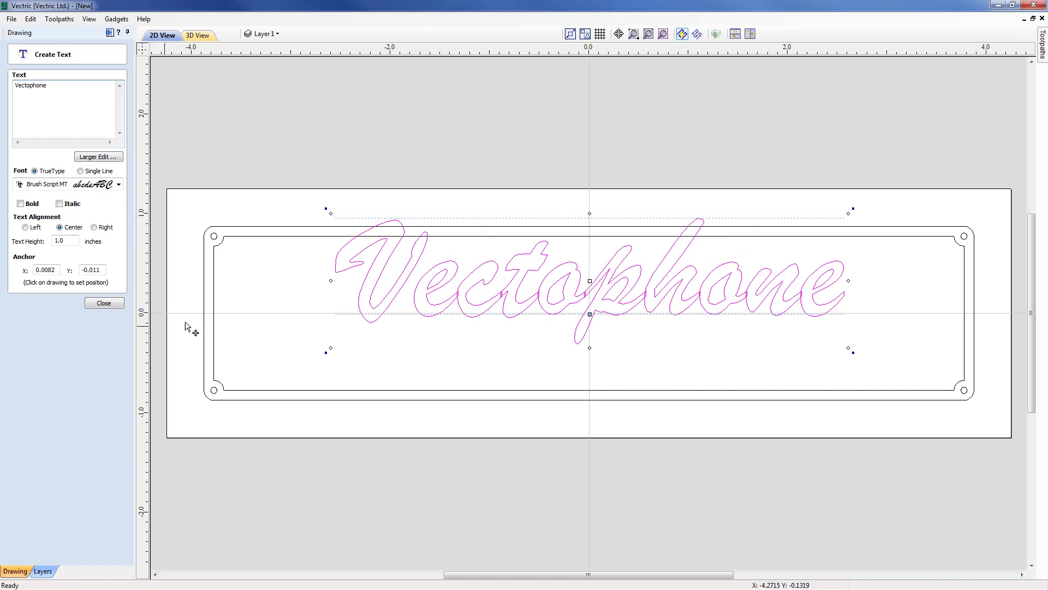
{"action": "left_click", "coordinate": [103, 303]}
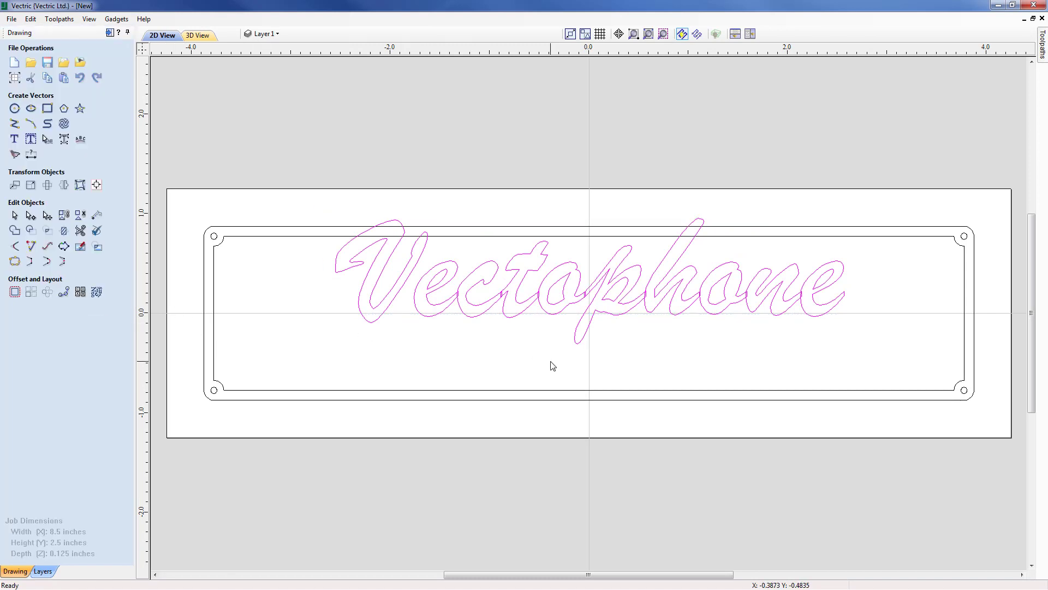
Move the Vectophone text straight down until its centre sits at the drawing origin.
{"action": "left_click", "coordinate": [582, 304]}
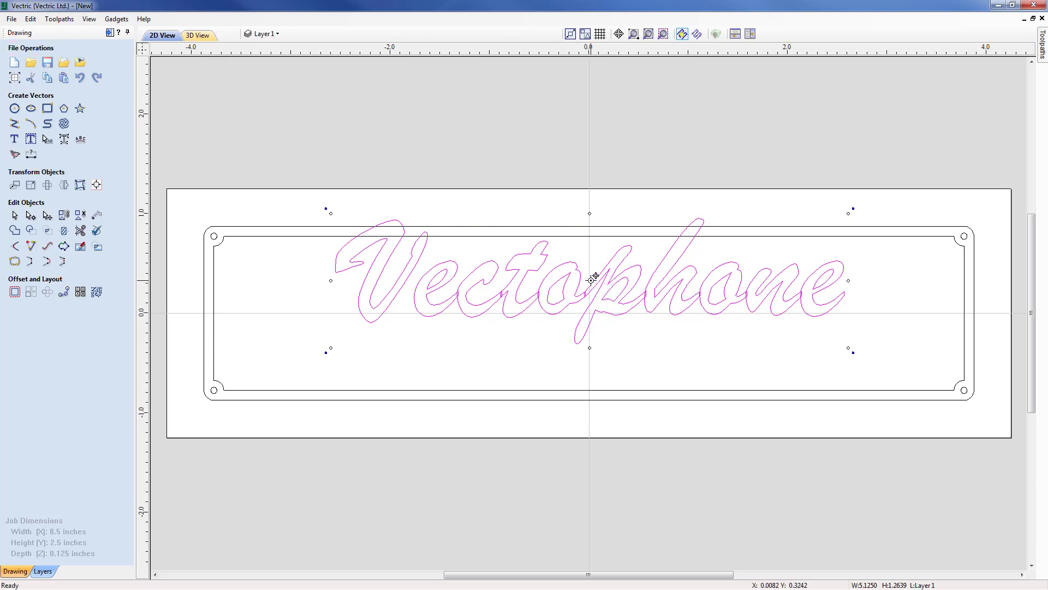
{"action": "left_click_drag", "start_coordinate": [592, 280], "coordinate": [590, 315]}
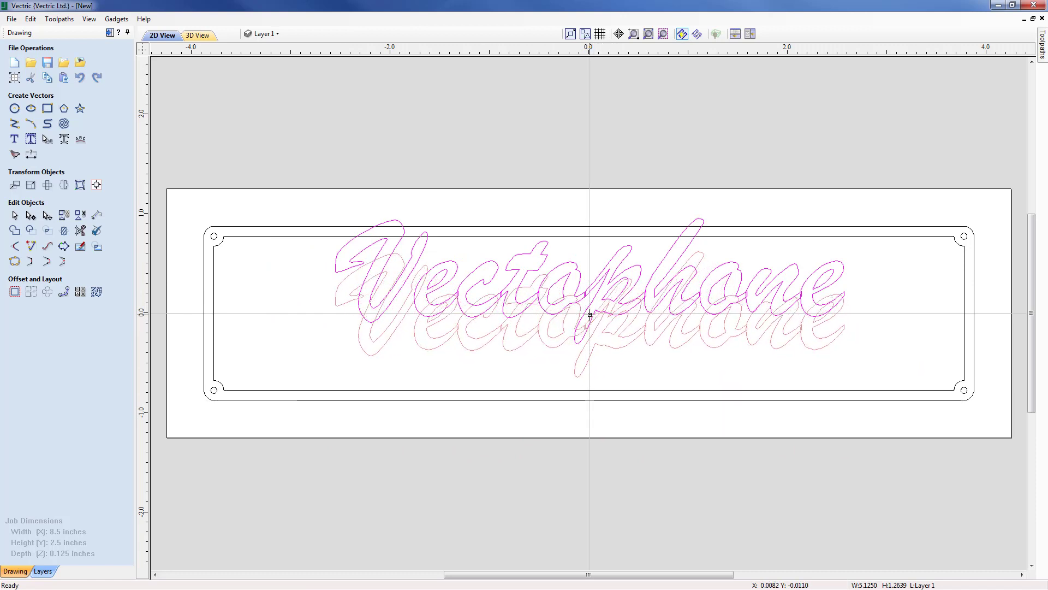
{"action": "left_click_drag", "start_coordinate": [590, 315], "coordinate": [589, 315]}
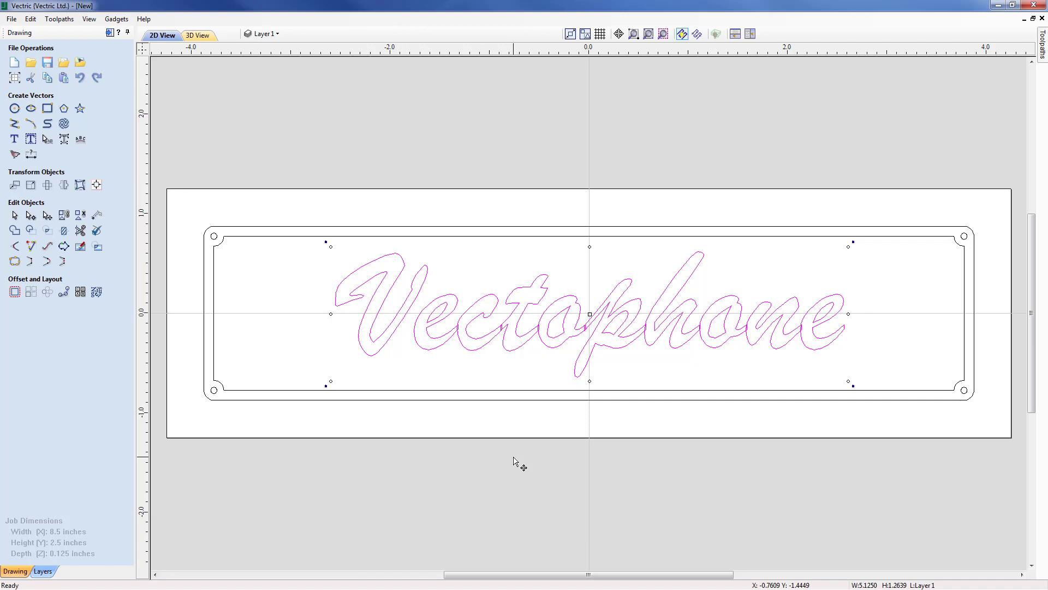
Tighten the kerning between the V and the first e, and weld the overlapping letters into joined outlines.
{"action": "left_click", "coordinate": [47, 140]}
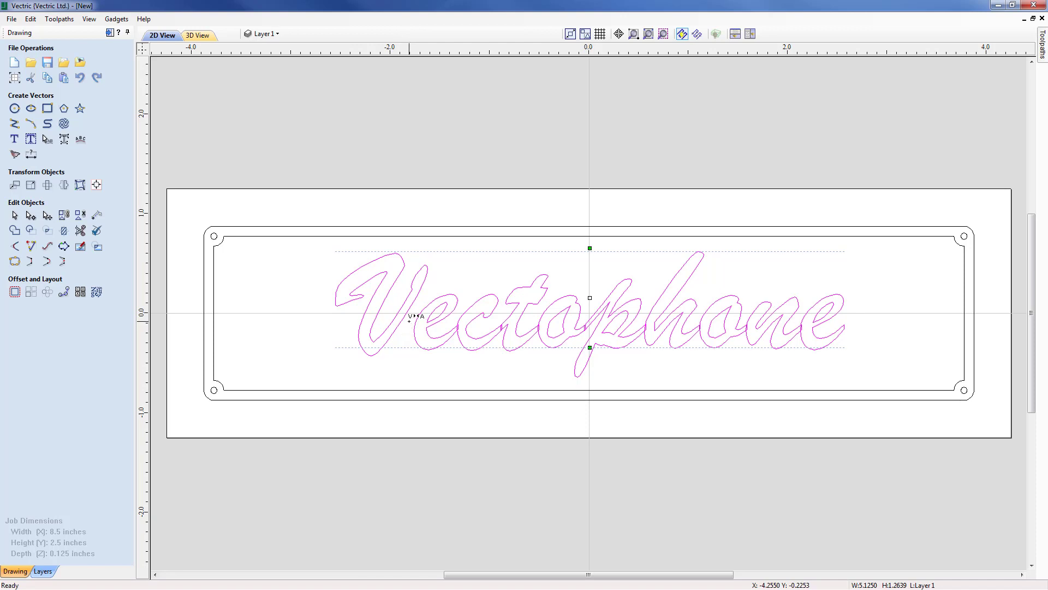
{"action": "left_click", "coordinate": [409, 320]}
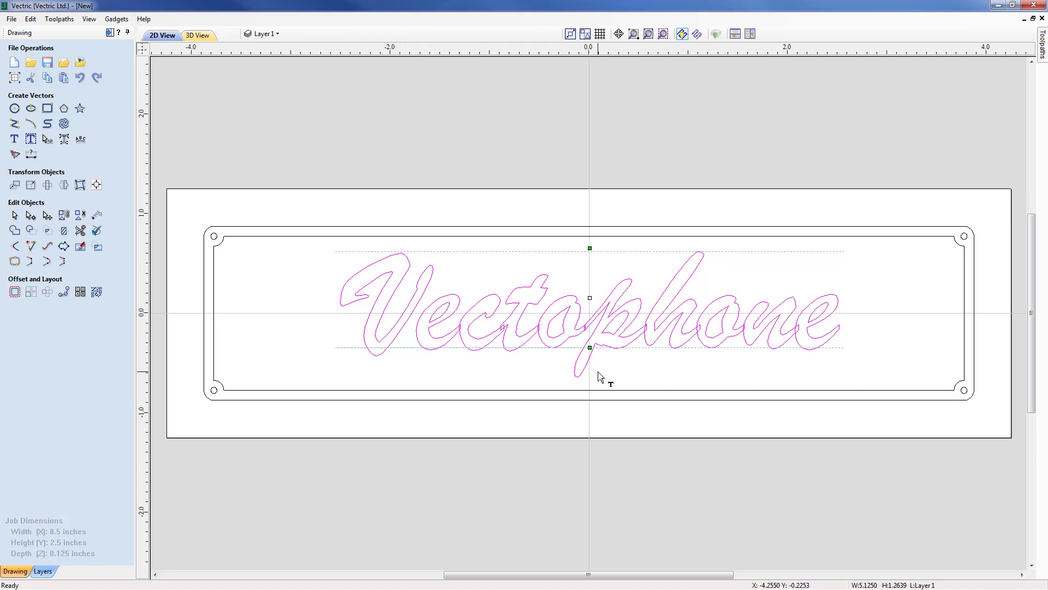
{"action": "left_click", "coordinate": [15, 216]}
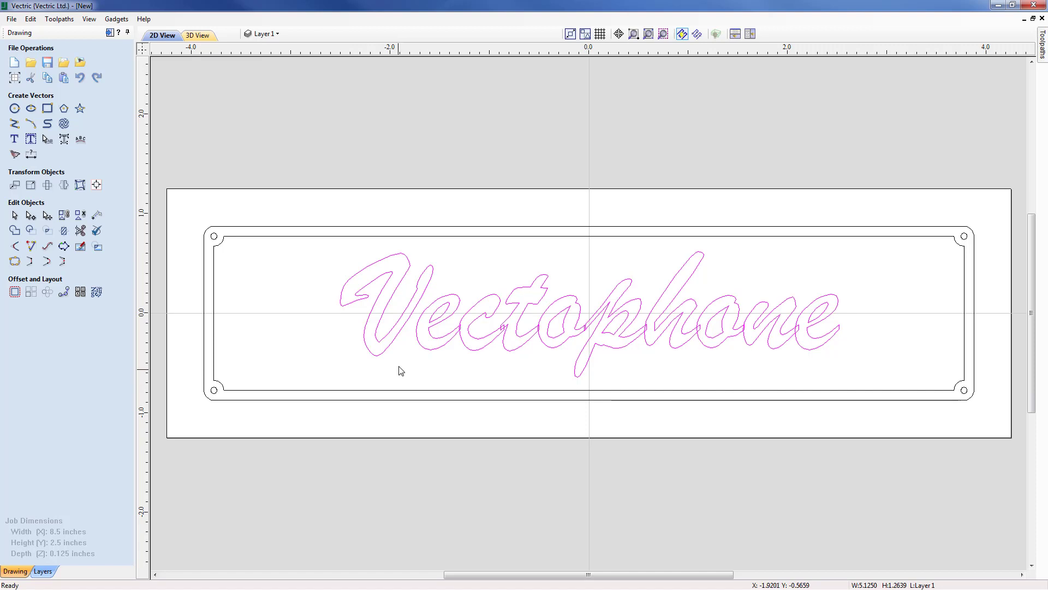
{"action": "left_click", "coordinate": [15, 231]}
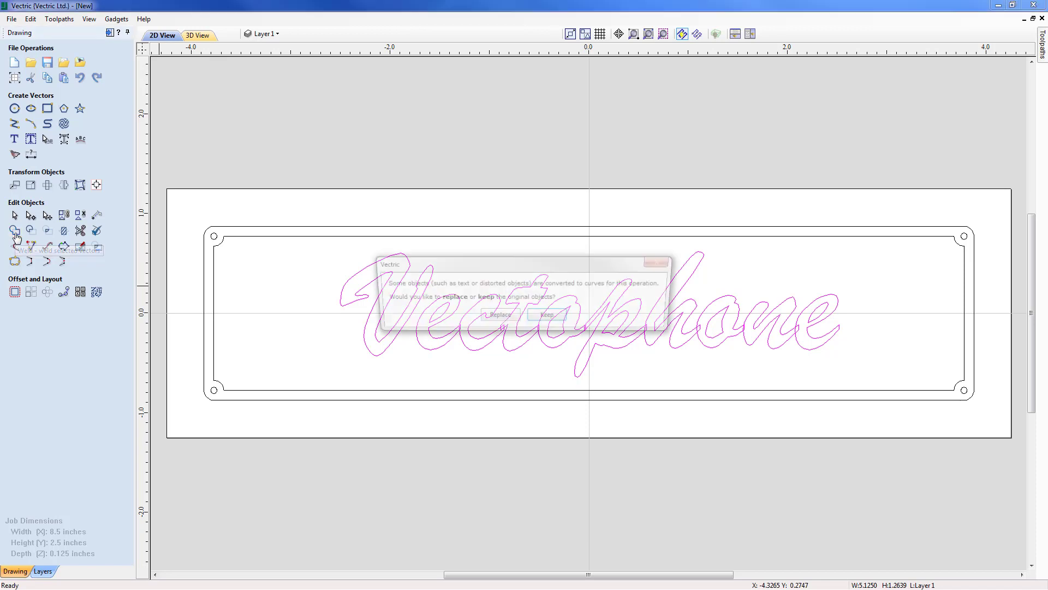
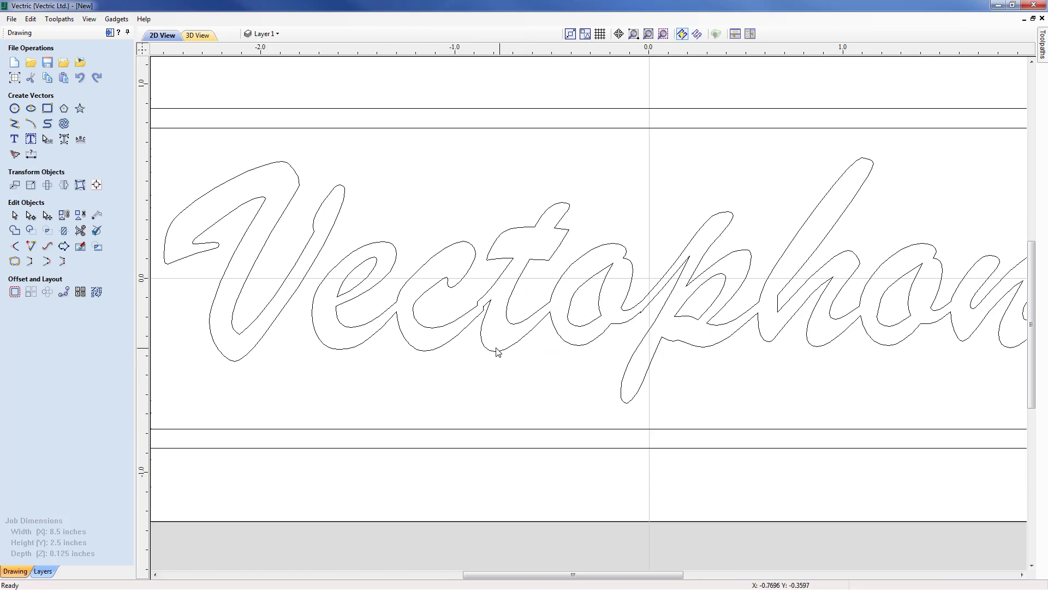
Open the welded lettering for node editing and delete the lower node of the small step on the upper edge of the c–t junction.
{"action": "scroll", "coordinate": [515, 350], "scroll_direction": "up", "scroll_amount": 2}
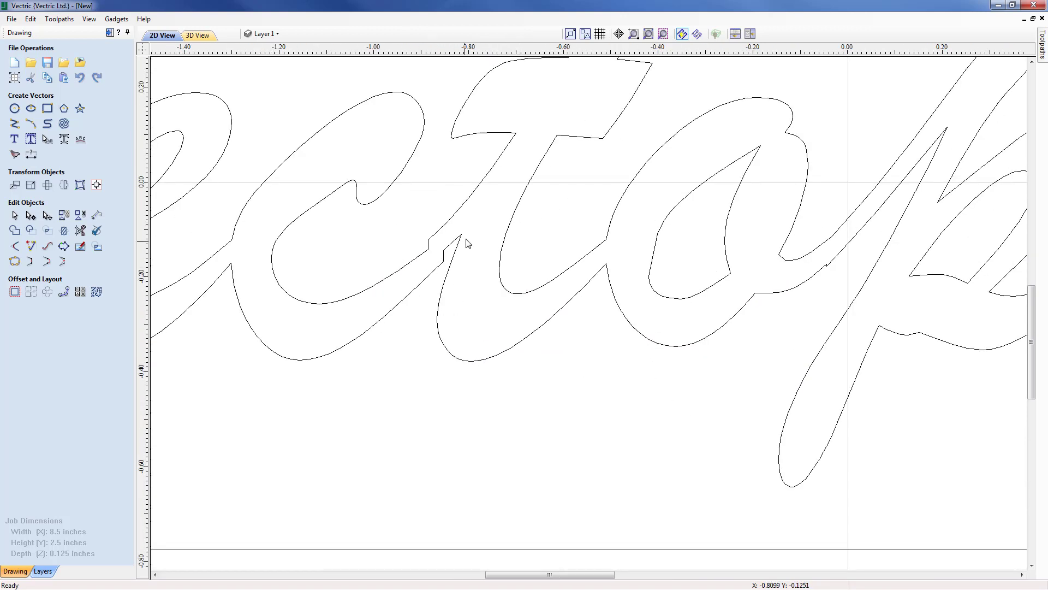
{"action": "scroll", "coordinate": [501, 295], "scroll_direction": "down", "scroll_amount": 1}
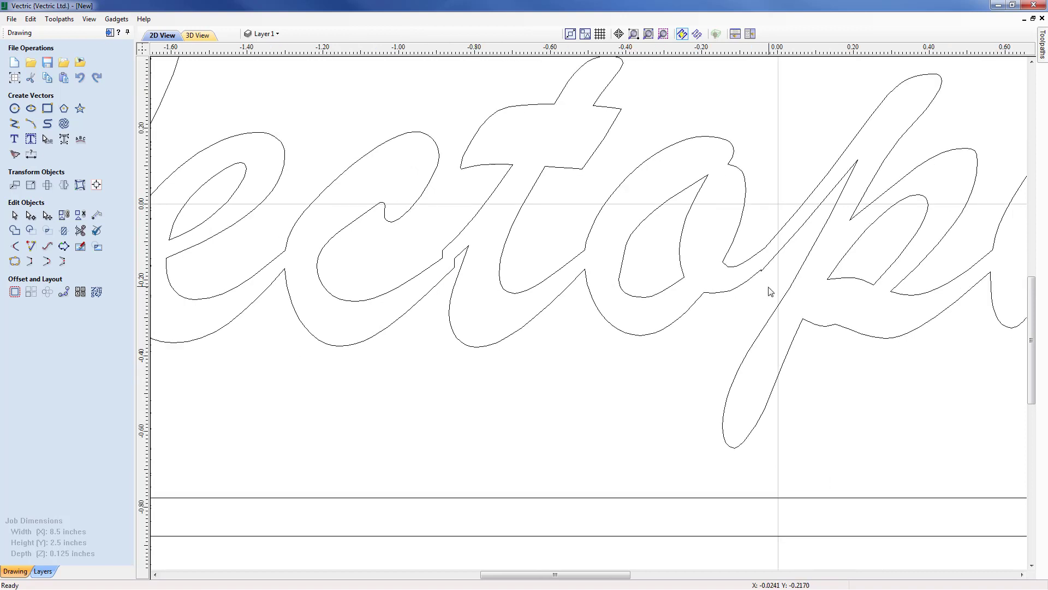
{"action": "middle_click_drag", "start_coordinate": [906, 330], "coordinate": [772, 339]}
{"action": "middle_click_drag", "start_coordinate": [392, 345], "coordinate": [493, 371]}
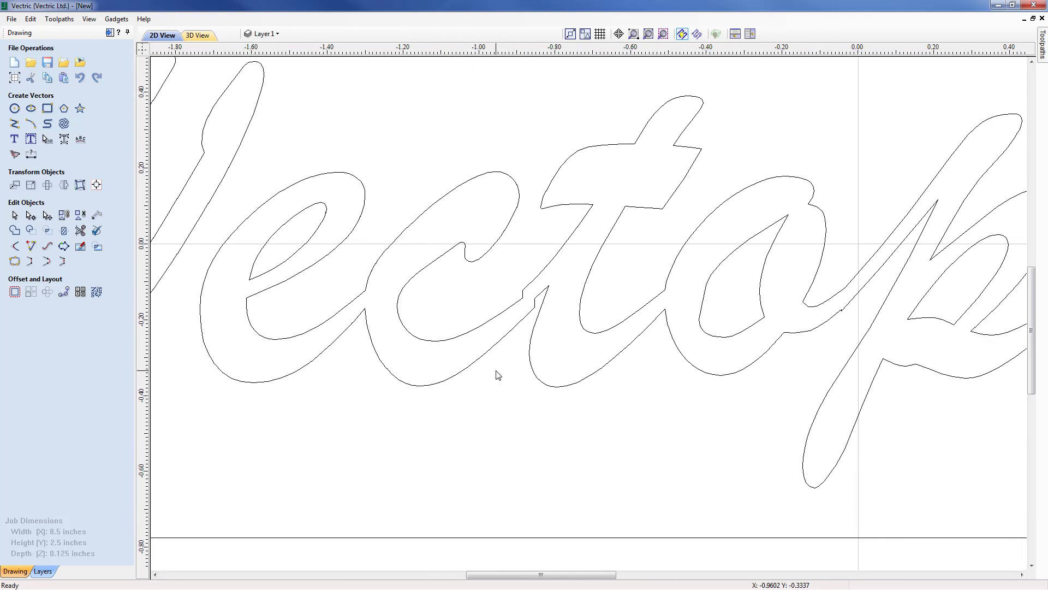
{"action": "scroll", "coordinate": [520, 342], "scroll_direction": "up", "scroll_amount": 2}
{"action": "scroll", "coordinate": [521, 340], "scroll_direction": "up", "scroll_amount": 1}
{"action": "left_click", "coordinate": [527, 302]}
{"action": "double_click", "coordinate": [527, 305]}
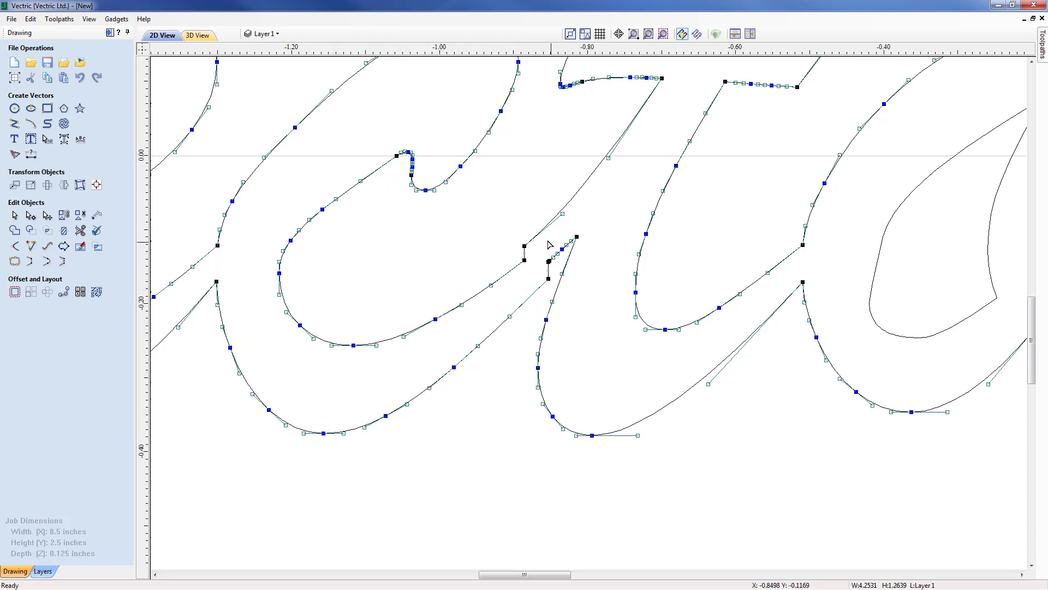
{"action": "right_click", "coordinate": [525, 261]}
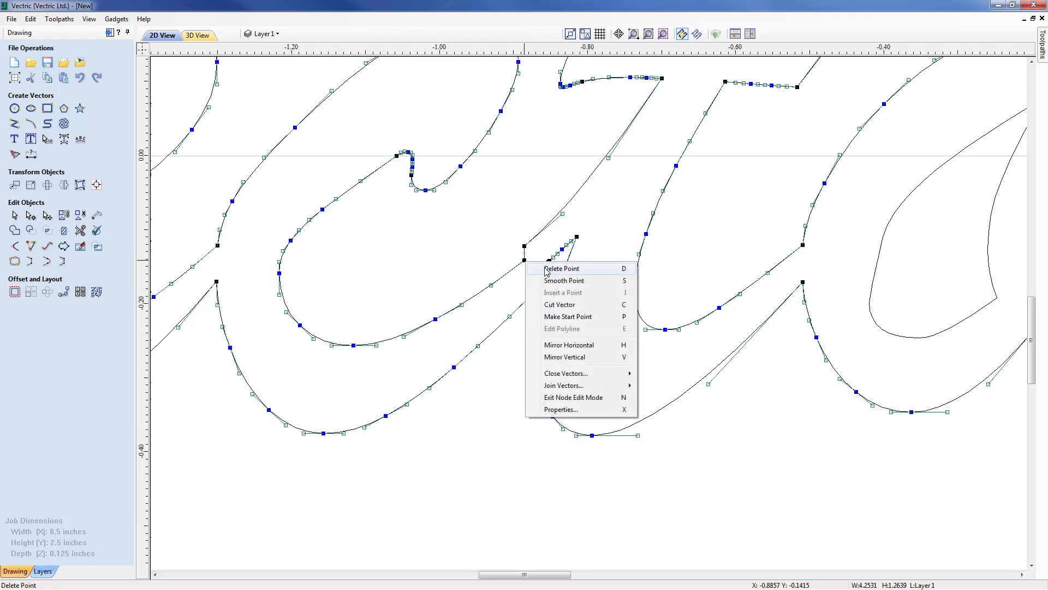
{"action": "left_click", "coordinate": [548, 269]}
Smooth the remaining node on the upper edge of the c–t junction and adjust its handle to even out the curve.
{"action": "scroll", "coordinate": [541, 281], "scroll_direction": "up", "scroll_amount": 5}
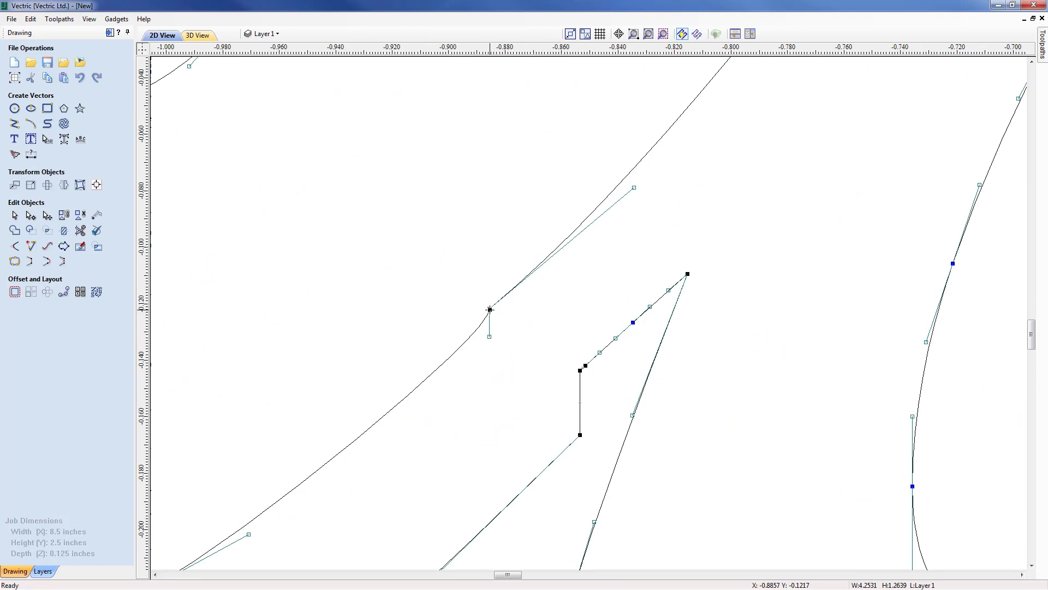
{"action": "key", "text": "s"}
{"action": "scroll", "coordinate": [541, 303], "scroll_direction": "down", "scroll_amount": 3}
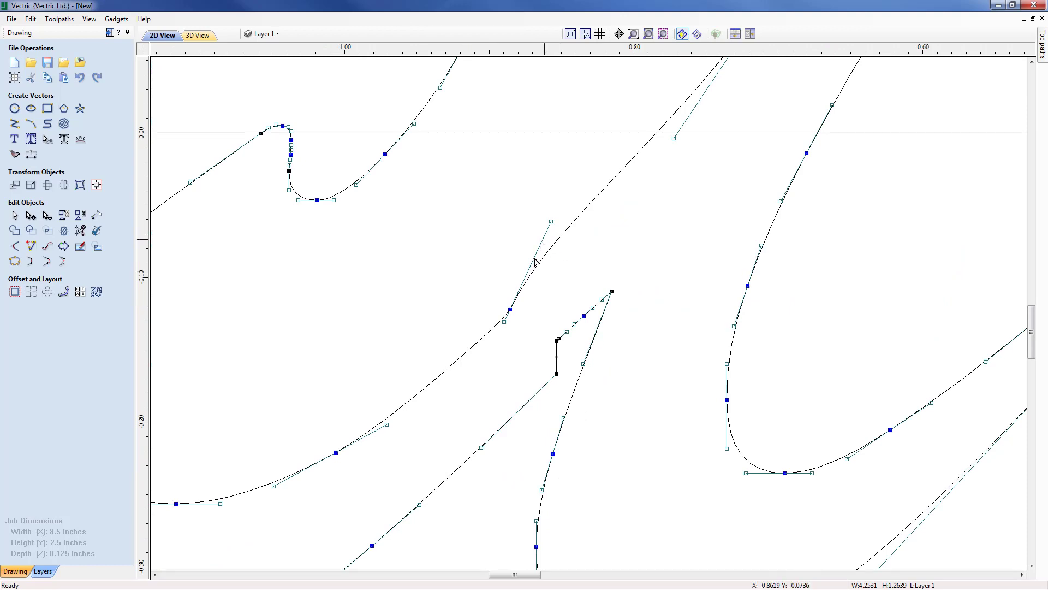
{"action": "left_click_drag", "start_coordinate": [525, 281], "coordinate": [552, 266]}
Remove the small vertical step on the lower edge of the c–t junction and leave node editing.
{"action": "scroll", "coordinate": [509, 378], "scroll_direction": "down", "scroll_amount": 2}
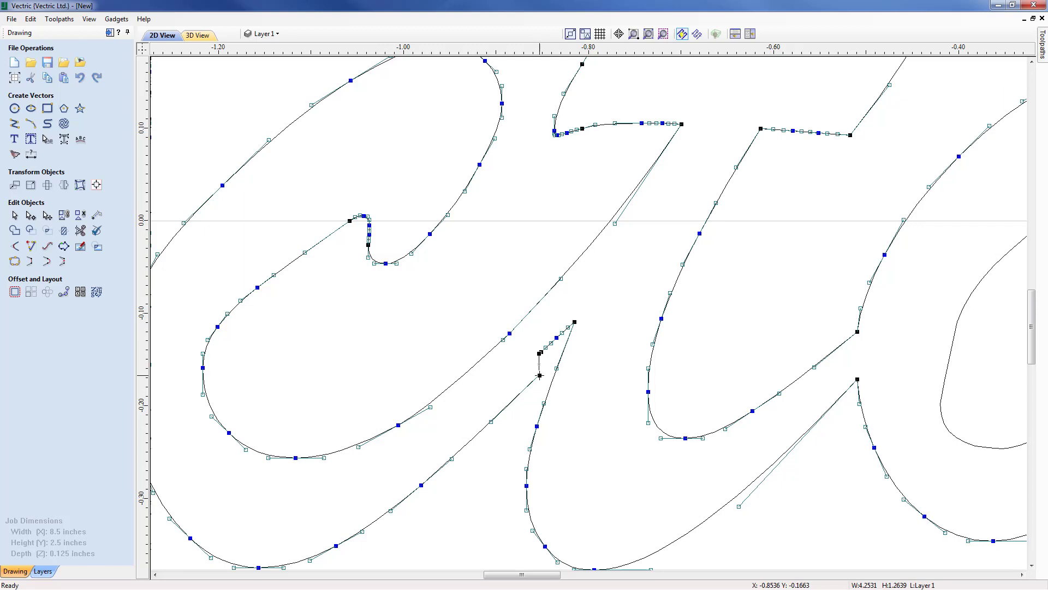
{"action": "scroll", "coordinate": [539, 375], "scroll_direction": "up", "scroll_amount": 8}
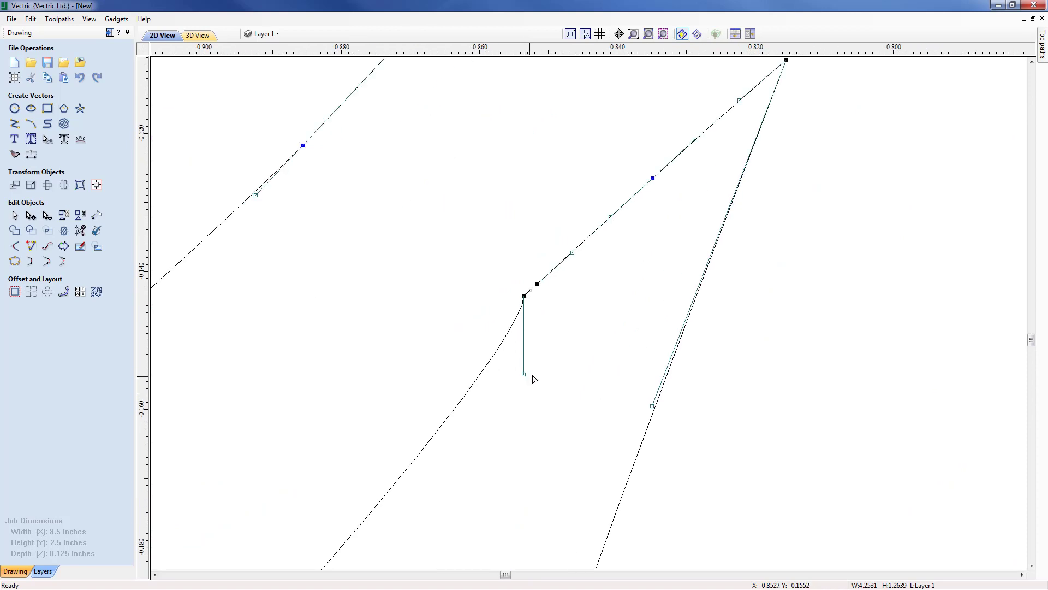
{"action": "left_click", "coordinate": [524, 374]}
{"action": "key", "text": "l"}
{"action": "scroll", "coordinate": [468, 425], "scroll_direction": "down", "scroll_amount": 10}
{"action": "left_click", "coordinate": [465, 442]}
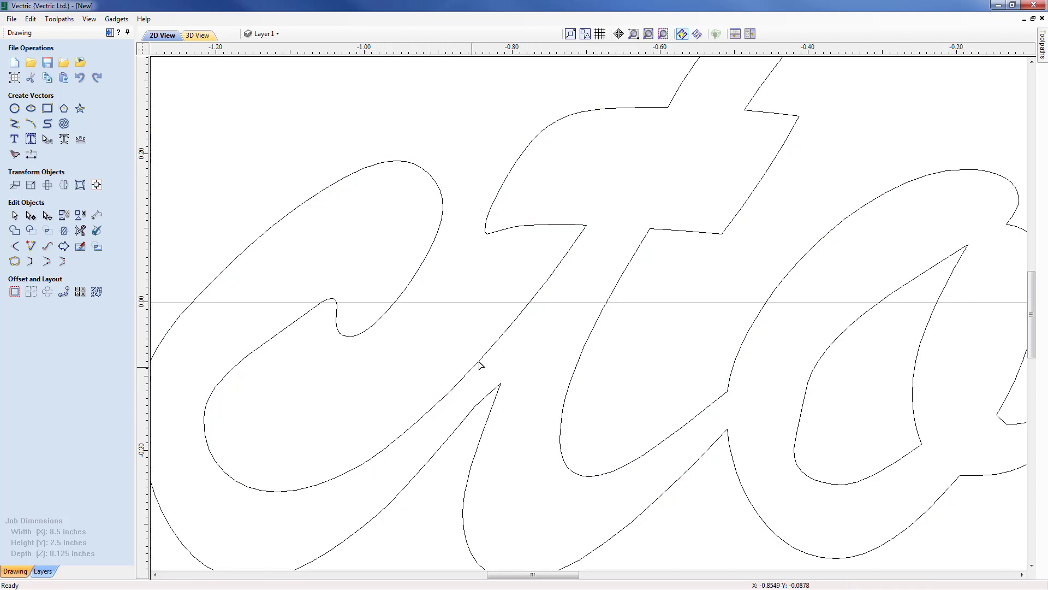
Delete the extra node on the lower edge of the o–p junction and reshape the remaining node's handle into a smooth transition.
{"action": "middle_click_drag", "start_coordinate": [798, 433], "coordinate": [555, 431]}
{"action": "middle_click_drag", "start_coordinate": [751, 431], "coordinate": [573, 428]}
{"action": "scroll", "coordinate": [523, 435], "scroll_direction": "up", "scroll_amount": 2}
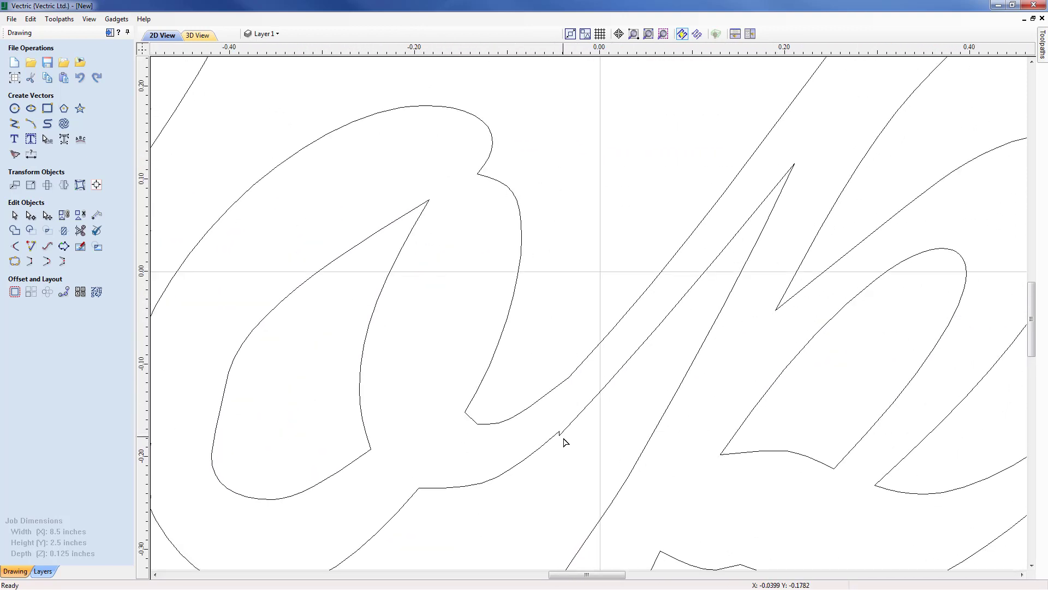
{"action": "scroll", "coordinate": [564, 442], "scroll_direction": "down", "scroll_amount": 5}
{"action": "scroll", "coordinate": [560, 445], "scroll_direction": "up", "scroll_amount": 7}
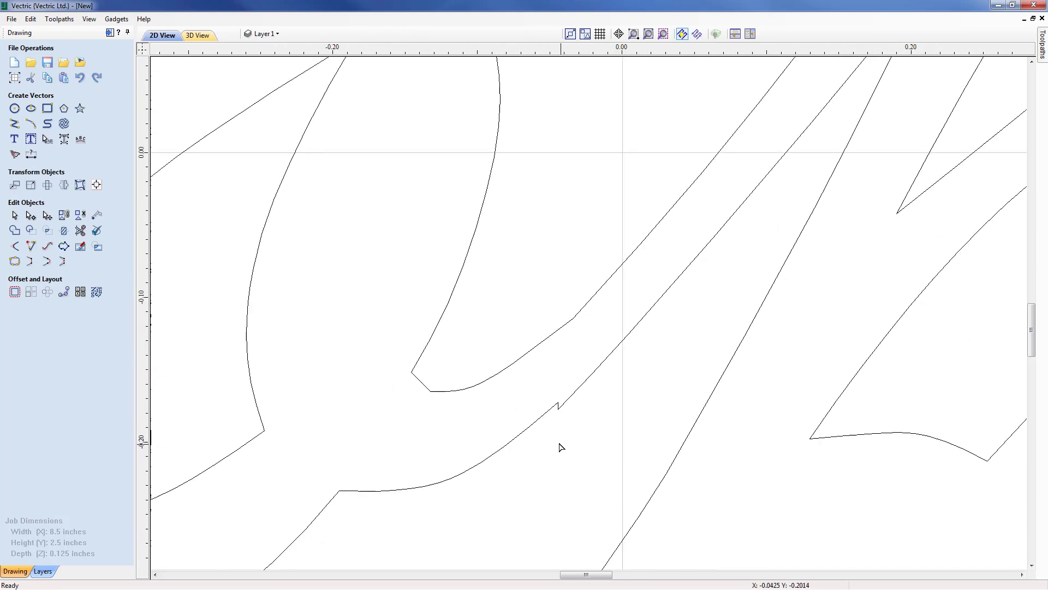
{"action": "double_click", "coordinate": [569, 324]}
{"action": "scroll", "coordinate": [576, 431], "scroll_direction": "up", "scroll_amount": 3}
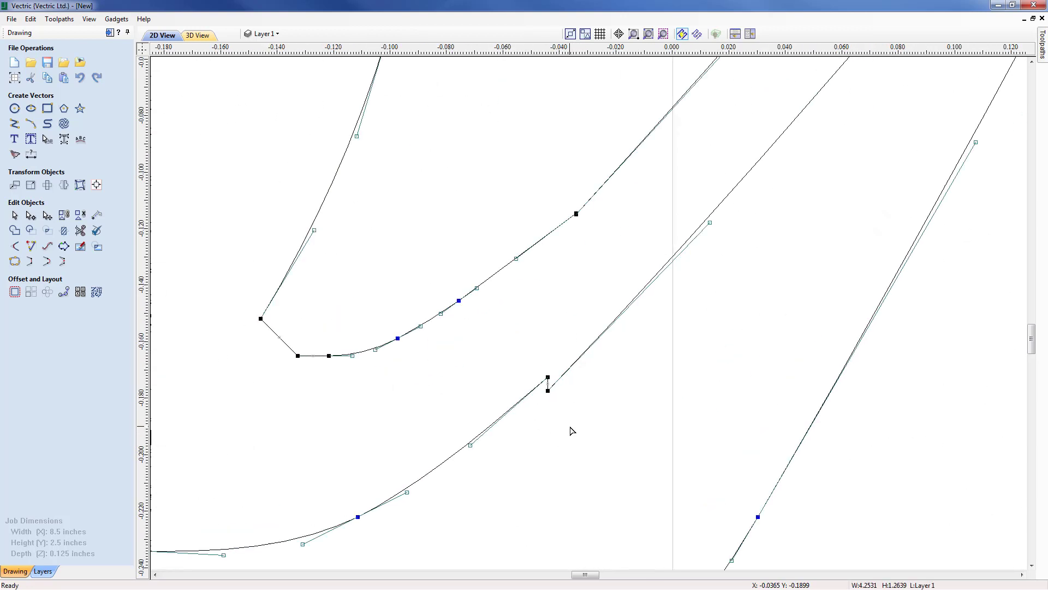
{"action": "left_click", "coordinate": [548, 377]}
{"action": "scroll", "coordinate": [548, 400], "scroll_direction": "up", "scroll_amount": 4}
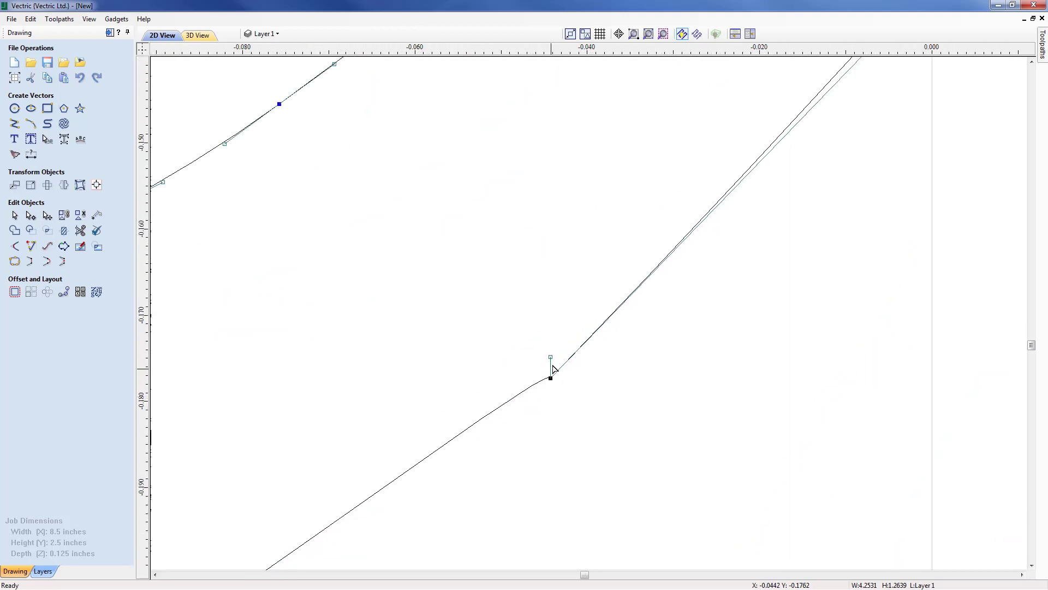
{"action": "left_click_drag", "start_coordinate": [552, 358], "coordinate": [510, 412]}
Remove the tiny step on the upper edge of the o–p junction, realign the remaining handle with the curve and finish node editing.
{"action": "scroll", "coordinate": [485, 393], "scroll_direction": "down", "scroll_amount": 5}
{"action": "scroll", "coordinate": [490, 371], "scroll_direction": "up", "scroll_amount": 6}
{"action": "scroll", "coordinate": [523, 389], "scroll_direction": "up", "scroll_amount": 2}
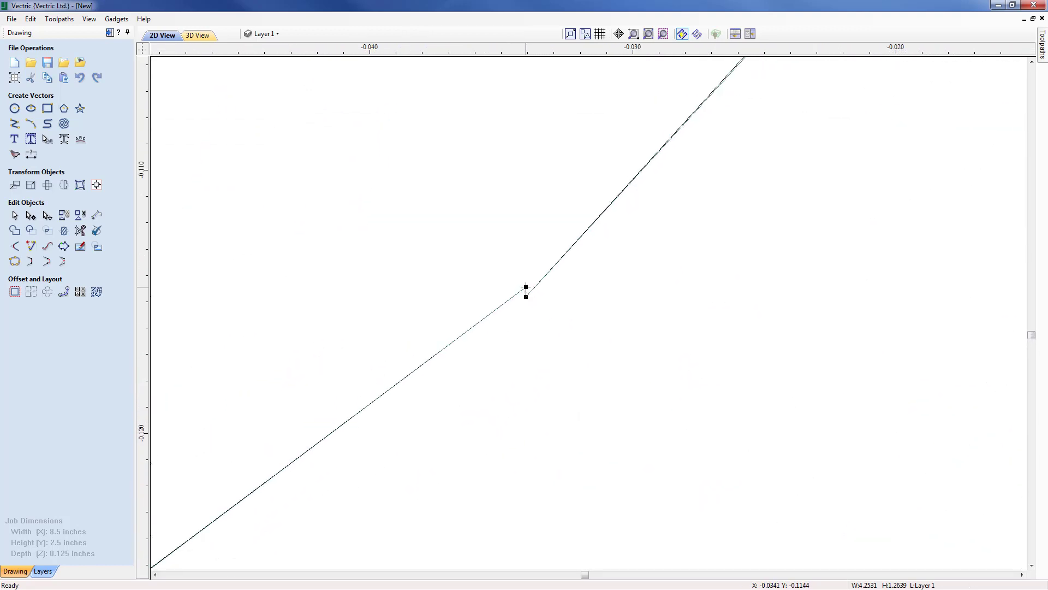
{"action": "left_click_drag", "start_coordinate": [525, 293], "coordinate": [471, 352]}
{"action": "scroll", "coordinate": [414, 362], "scroll_direction": "down", "scroll_amount": 8}
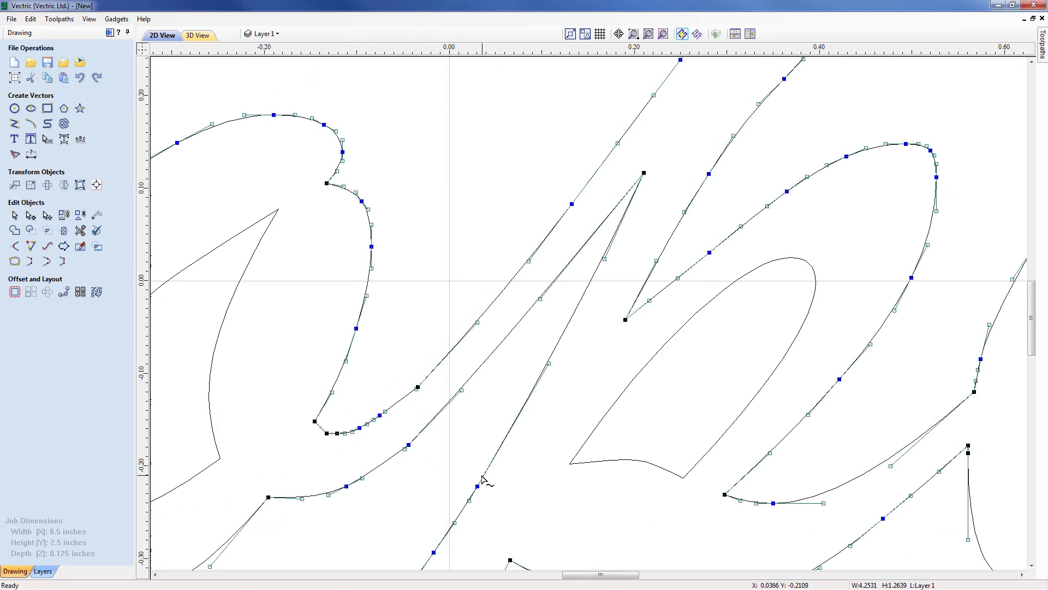
{"action": "scroll", "coordinate": [428, 480], "scroll_direction": "down", "scroll_amount": 10}
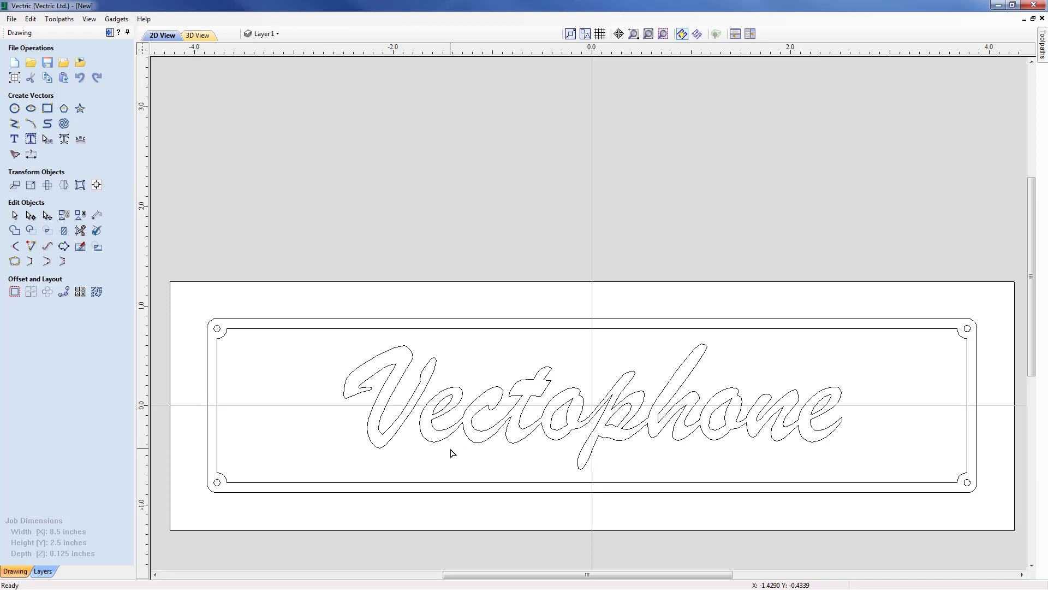
Select the capital V as a whole object and enlarge it proportionally up and outward to 1.2072 by 1.3341 inches.
{"action": "left_click", "coordinate": [393, 437]}
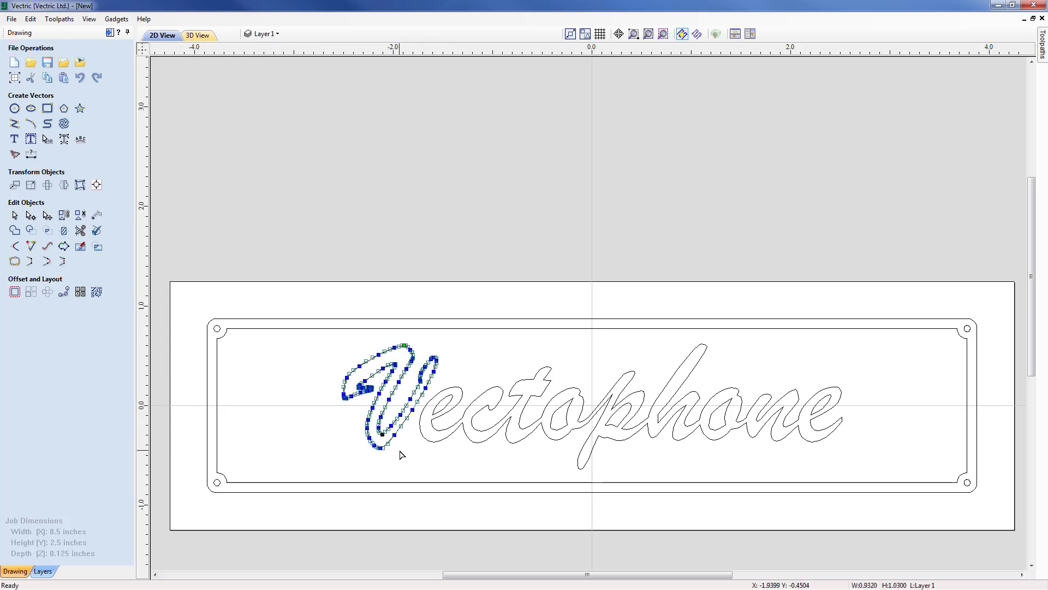
{"action": "key", "text": "Escape"}
{"action": "left_click", "coordinate": [399, 435]}
{"action": "scroll", "coordinate": [399, 435], "scroll_direction": "up", "scroll_amount": 2}
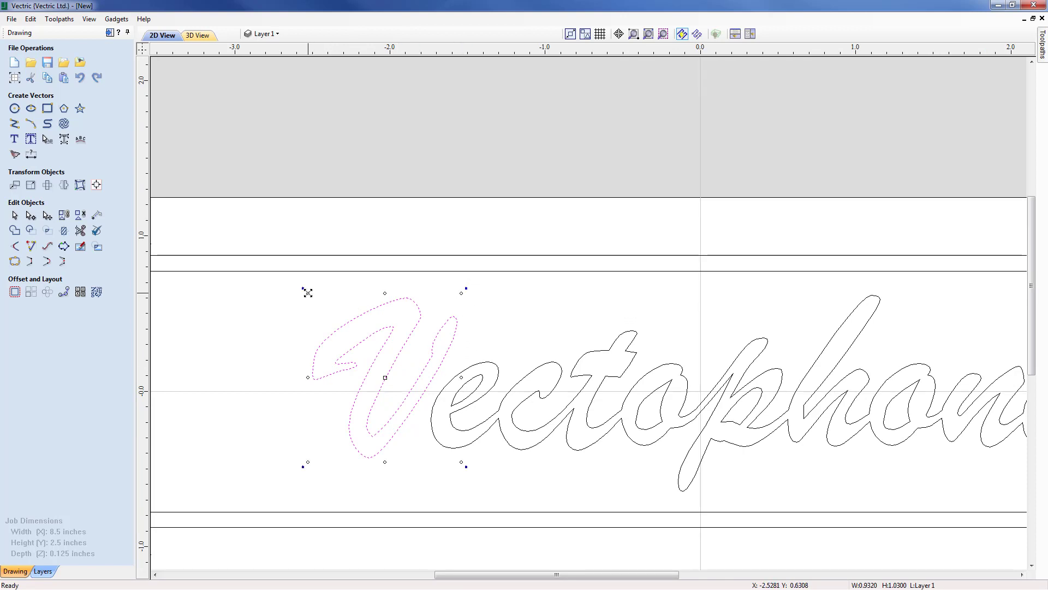
{"action": "left_click_drag", "start_coordinate": [303, 289], "coordinate": [269, 272]}
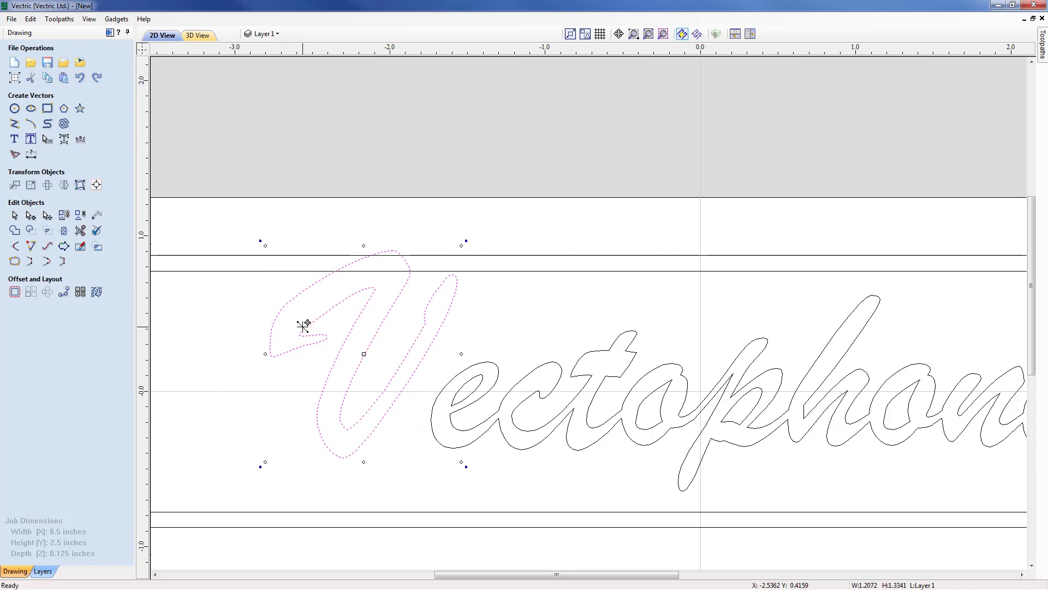
Nudge the enlarged V down between the inner border lines and slightly away from the e, and deselect it.
{"action": "key", "text": "Down"}
{"action": "key", "text": "Down"}
{"action": "key", "text": "Down"}
{"action": "key", "text": "Down"}
{"action": "key", "text": "Down"}
{"action": "key", "text": "Down"}
{"action": "key", "text": "Down"}
{"action": "key", "text": "Down"}
{"action": "key", "text": "Down"}
{"action": "key", "text": "Down"}
{"action": "key", "text": "Down"}
{"action": "key", "text": "Down"}
{"action": "key", "text": "Down"}
{"action": "key", "text": "Left"}
{"action": "key", "text": "Left"}
{"action": "key", "text": "Left"}
{"action": "key", "text": "Right"}
{"action": "key", "text": "Right"}
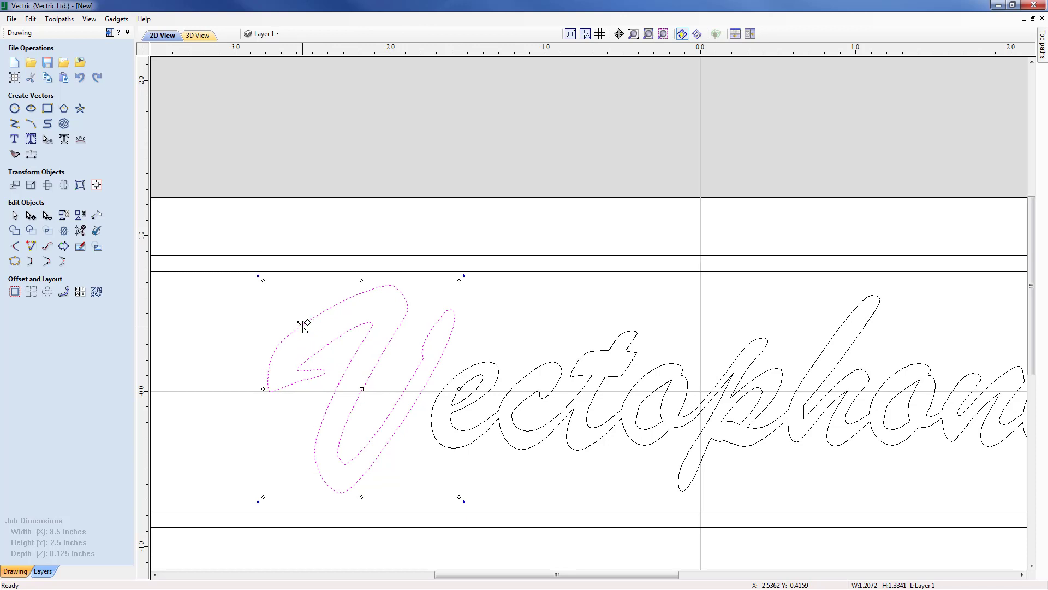
{"action": "scroll", "coordinate": [371, 159], "scroll_direction": "down", "scroll_amount": 3}
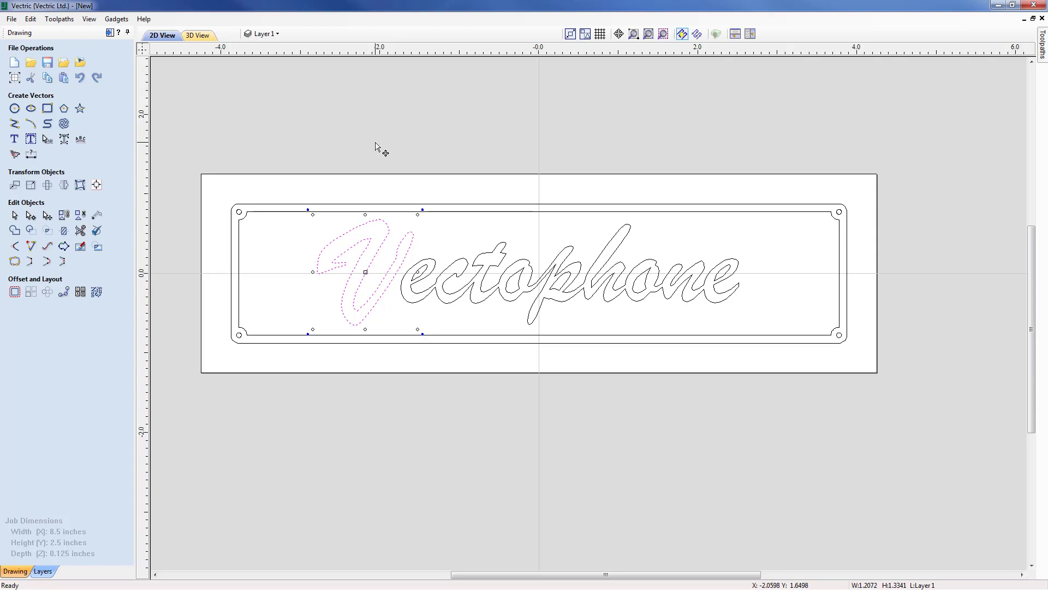
{"action": "left_click", "coordinate": [370, 198]}
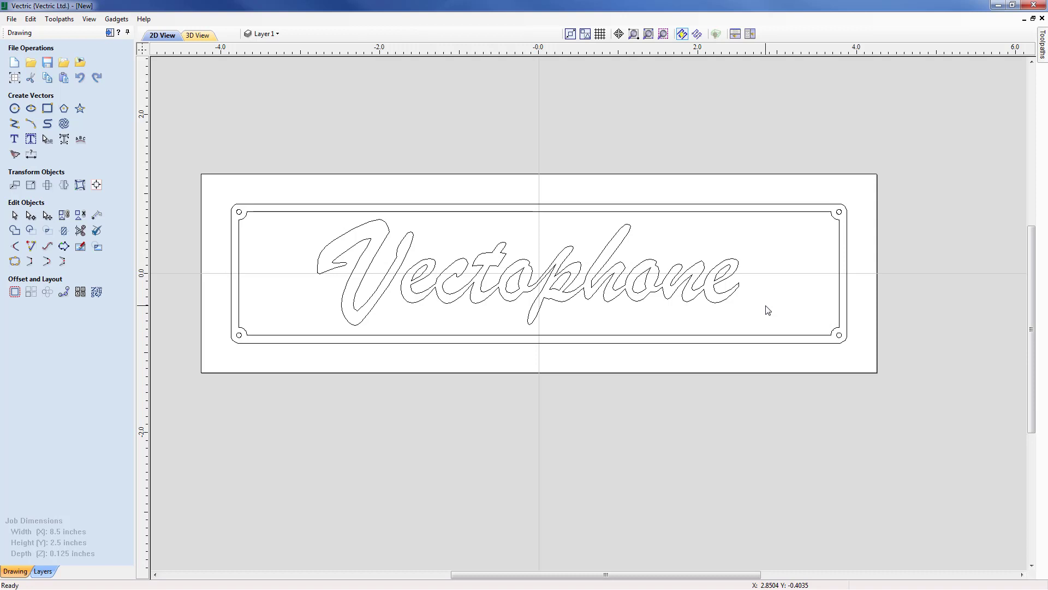
Select all vectors of the Vectophone lettering, including the inner loops of both e's.
{"action": "left_click_drag", "start_coordinate": [760, 359], "coordinate": [450, 207]}
{"action": "left_click_drag", "start_coordinate": [763, 309], "coordinate": [336, 285]}
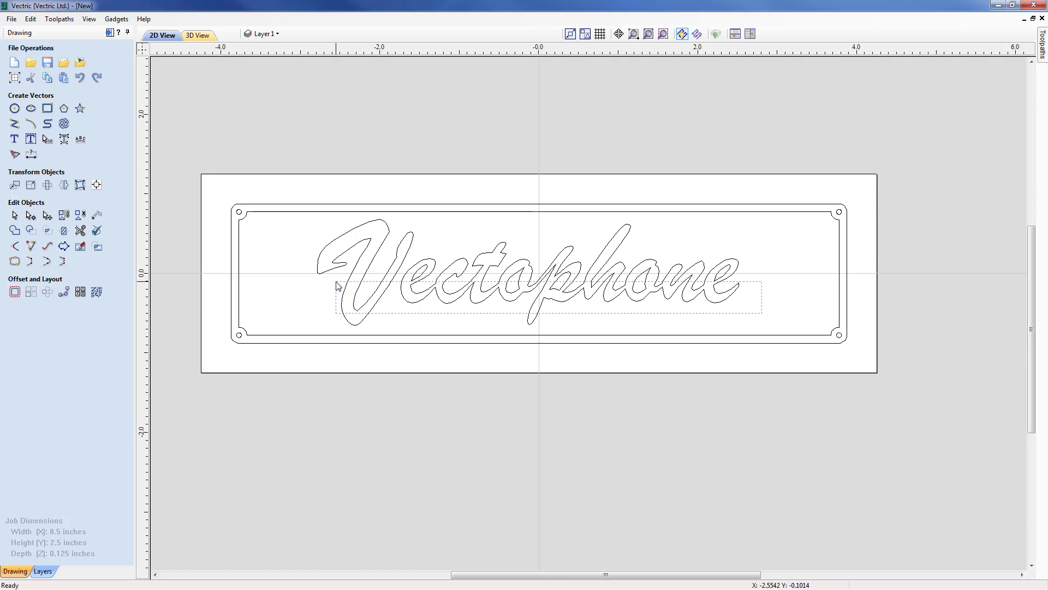
{"action": "left_click_drag", "start_coordinate": [336, 285], "coordinate": [335, 285]}
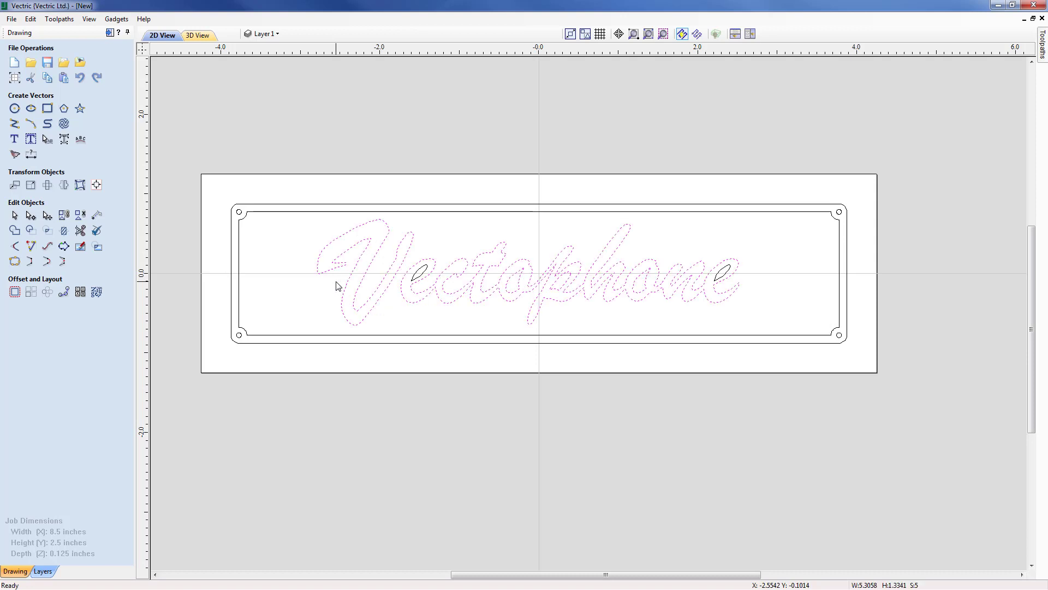
{"action": "left_click", "coordinate": [426, 273], "text": "shift"}
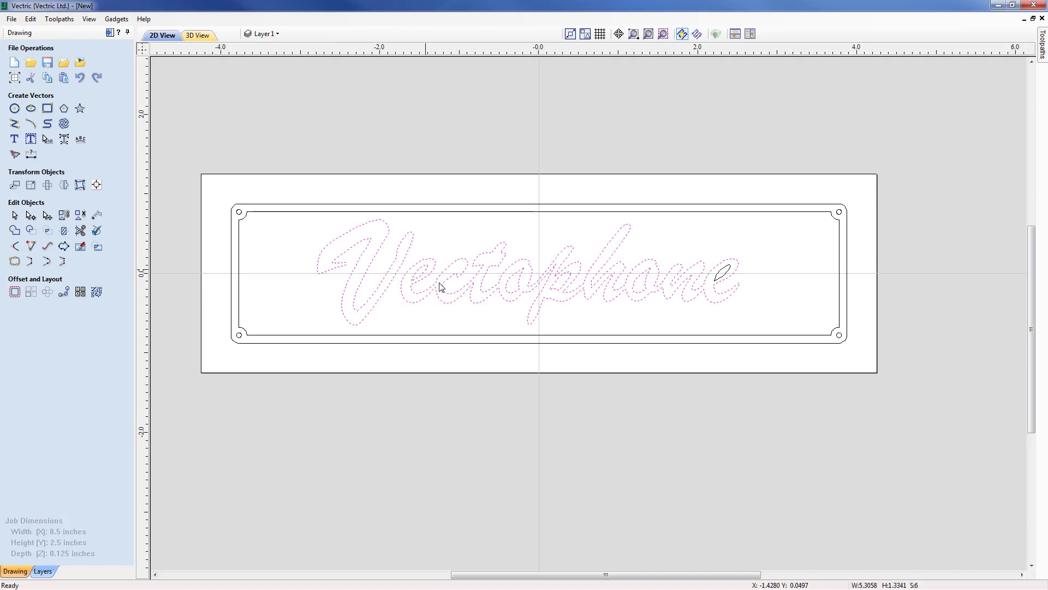
{"action": "left_click", "coordinate": [724, 272], "text": "shift"}
Resize the selected lettering about its center to 7 inches wide by 1.2 inches high, with width and height unlinked.
{"action": "left_click", "coordinate": [31, 186]}
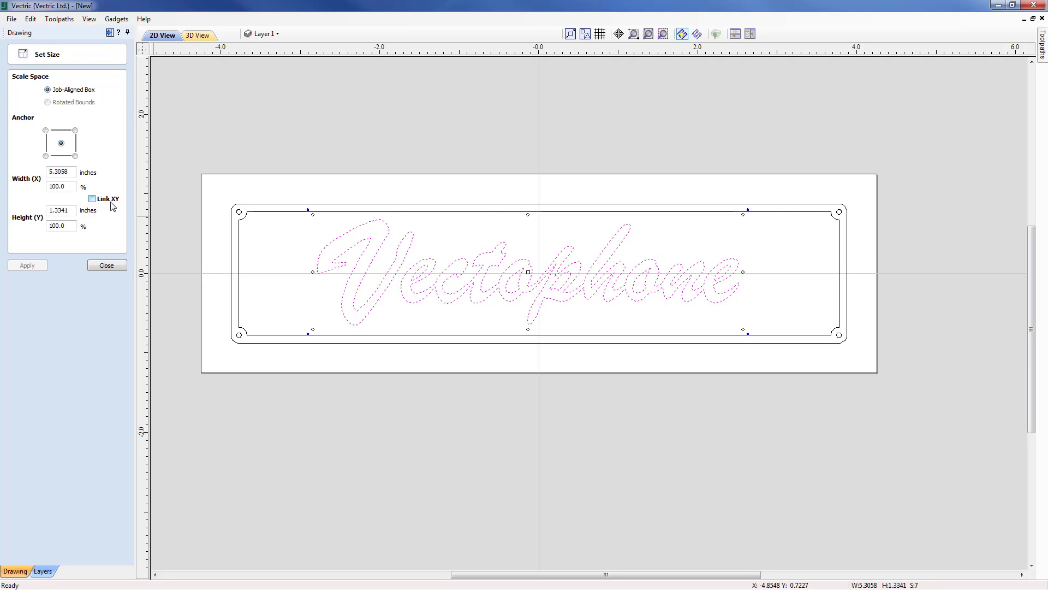
{"action": "double_click", "coordinate": [69, 171]}
{"action": "type", "text": "7"}
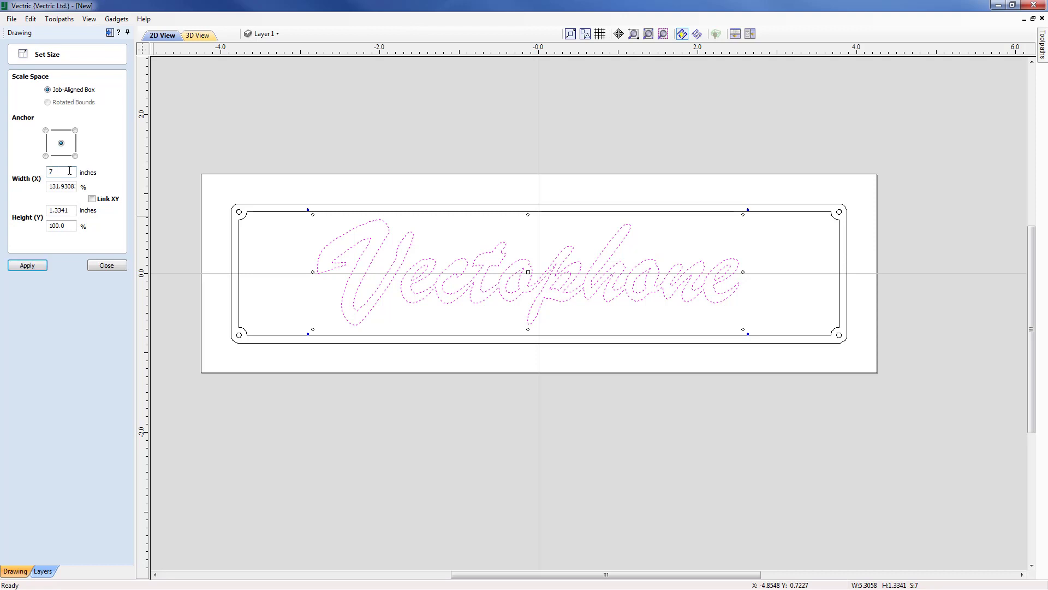
{"action": "double_click", "coordinate": [67, 211]}
{"action": "type", "text": "1.2"}
{"action": "left_click", "coordinate": [36, 266]}
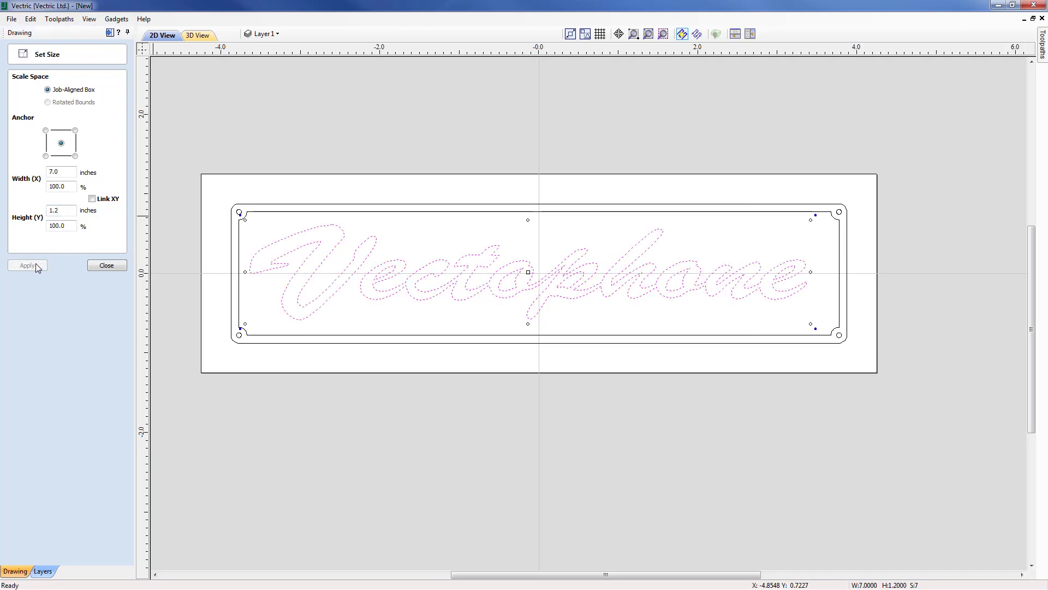
{"action": "left_click", "coordinate": [106, 266]}
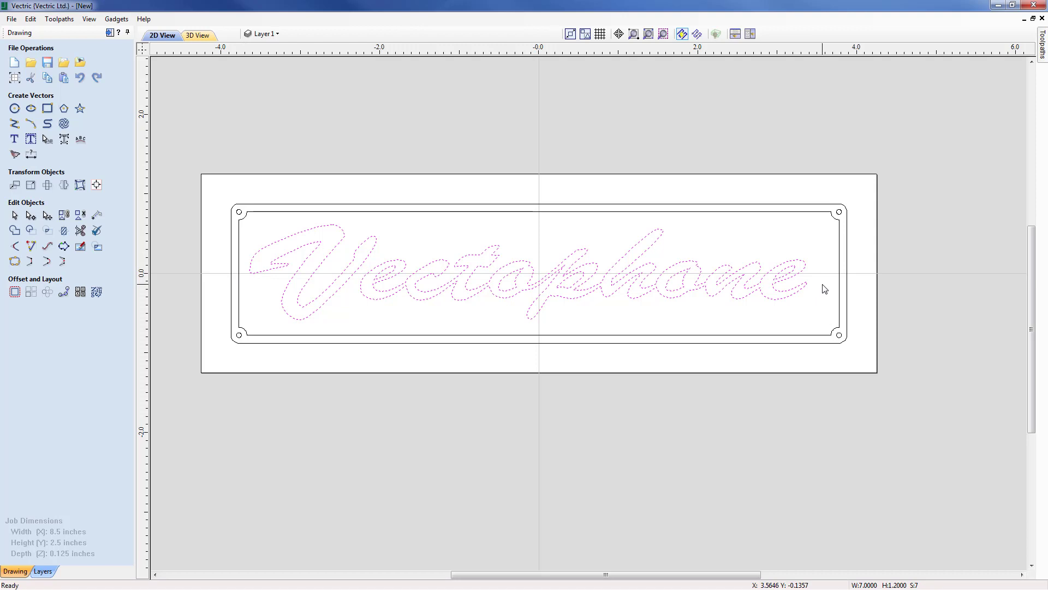
Center the resized lettering in the material both horizontally and vertically, and deselect it.
{"action": "left_click", "coordinate": [97, 186]}
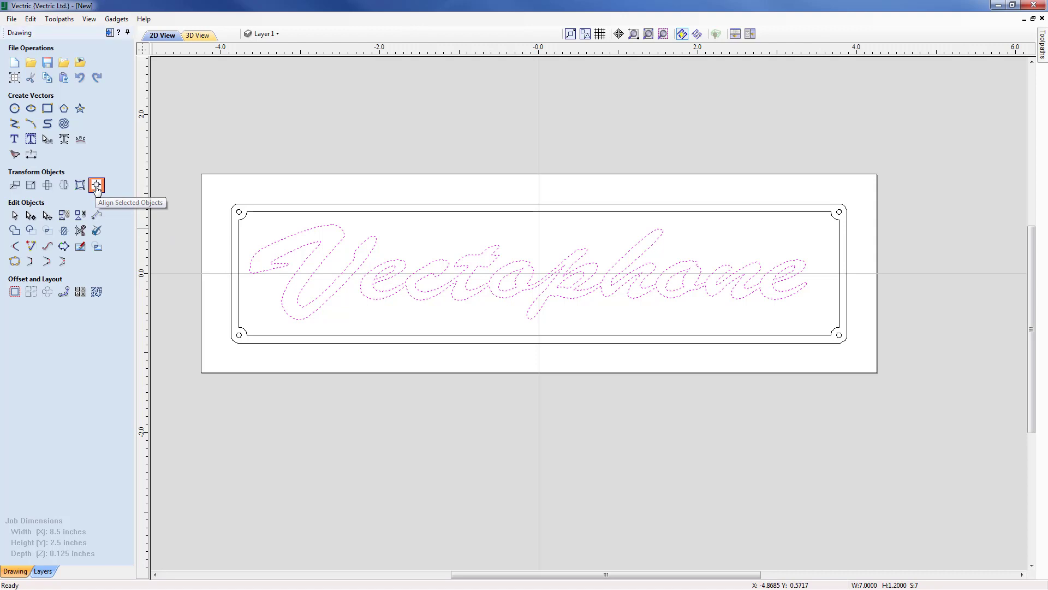
{"action": "left_click", "coordinate": [68, 94]}
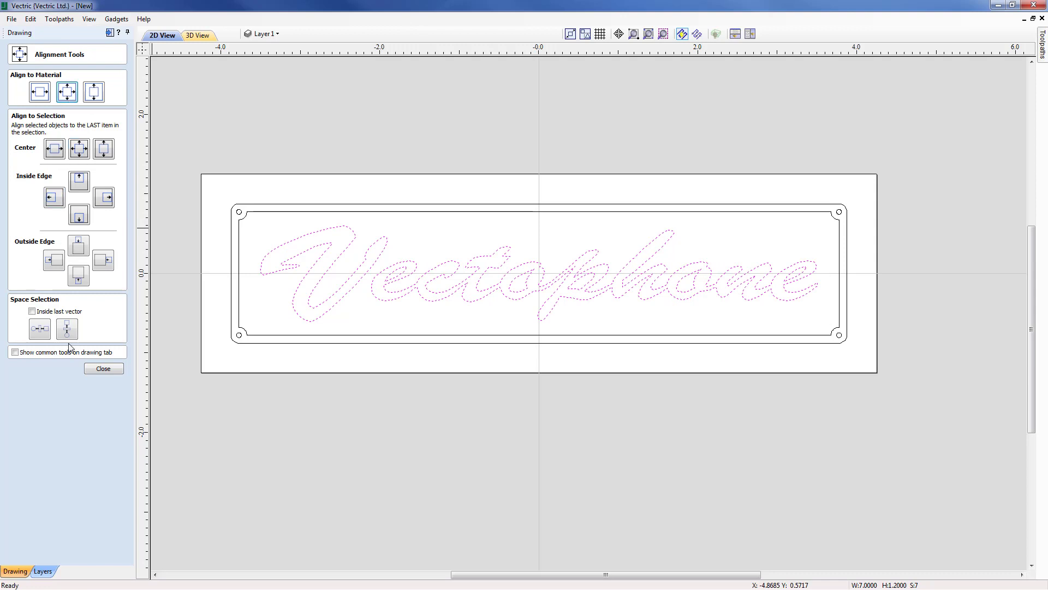
{"action": "left_click", "coordinate": [100, 368]}
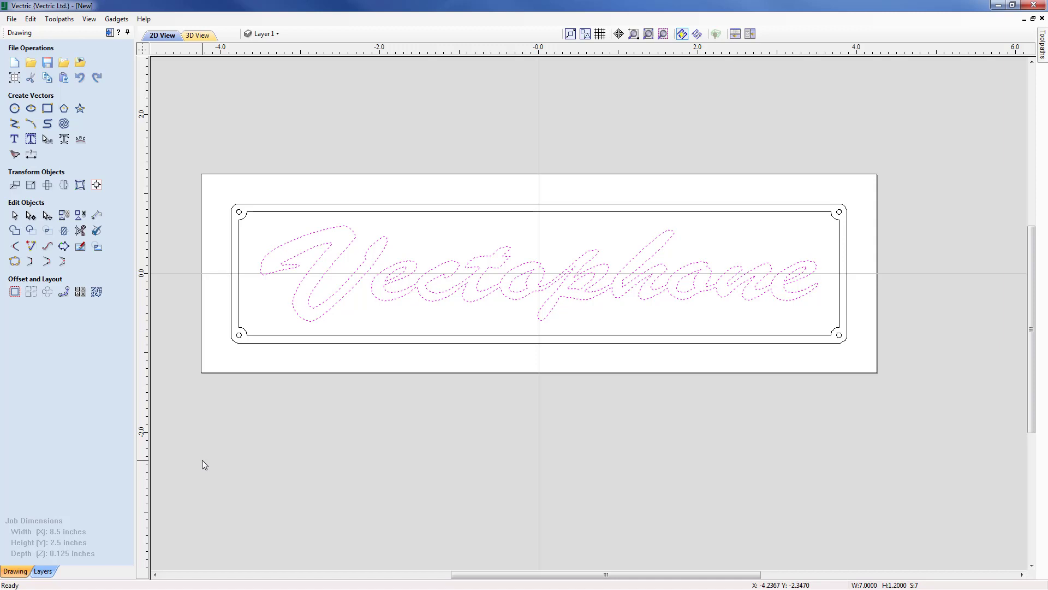
{"action": "left_click", "coordinate": [312, 360]}
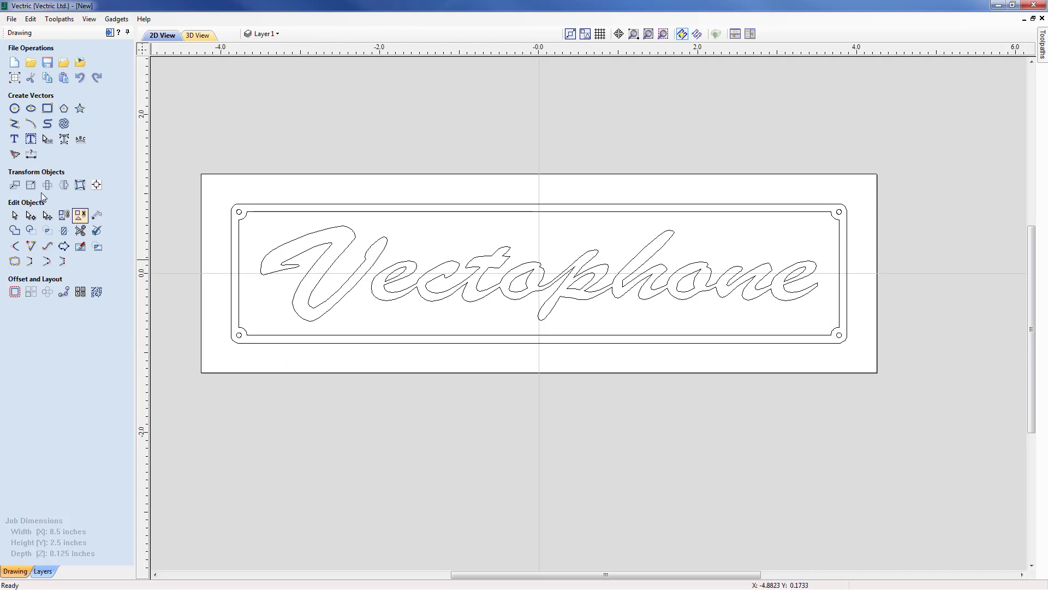
Set up a new text object with the single-line font Avntgrd 1L, center alignment and a 0.125 inch text height.
{"action": "left_click", "coordinate": [14, 139]}
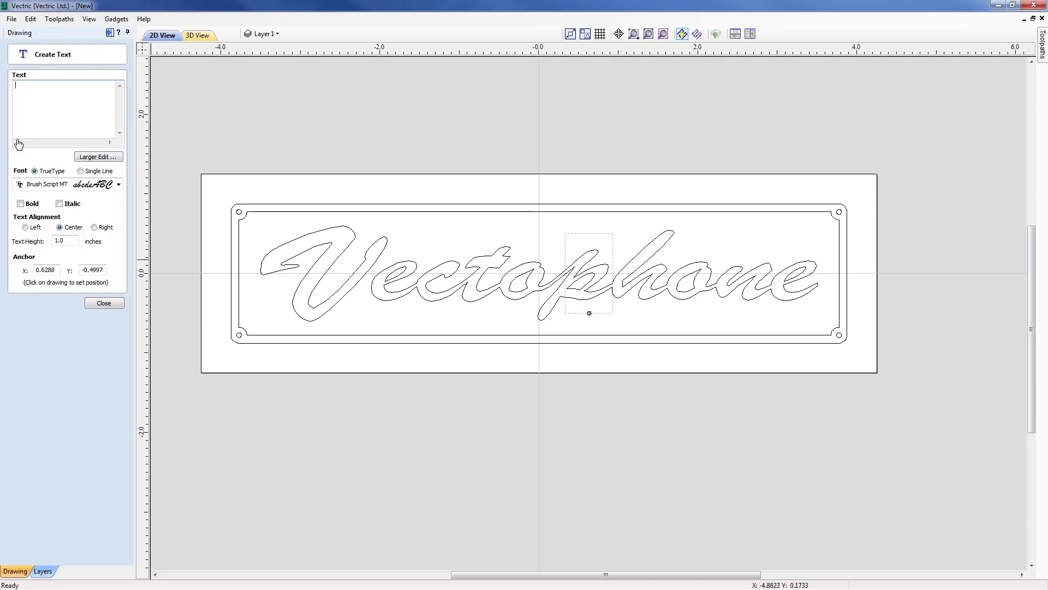
{"action": "left_click", "coordinate": [81, 171]}
{"action": "left_click", "coordinate": [70, 182]}
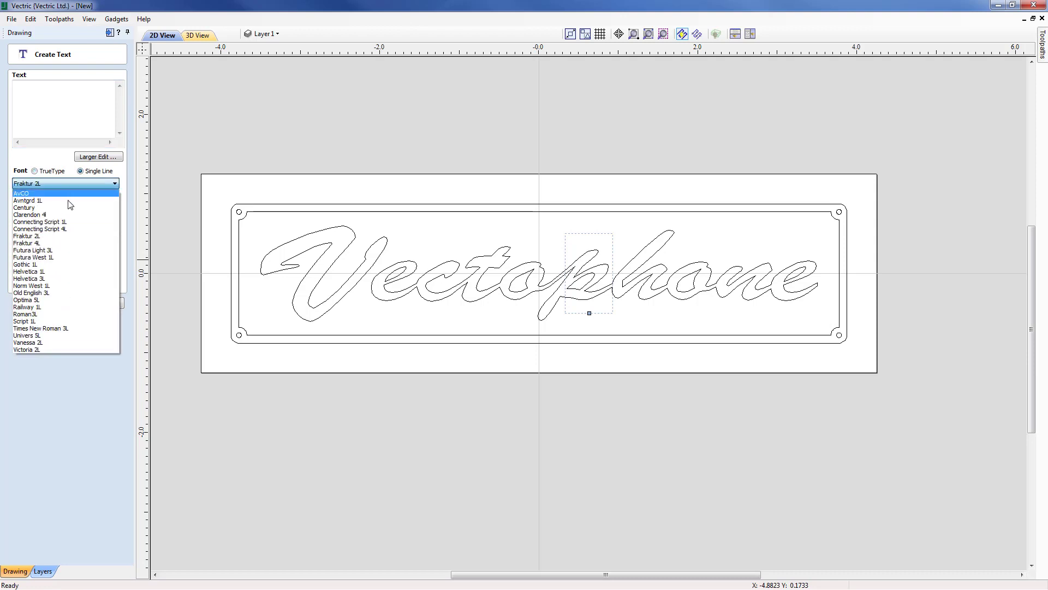
{"action": "left_click", "coordinate": [39, 201]}
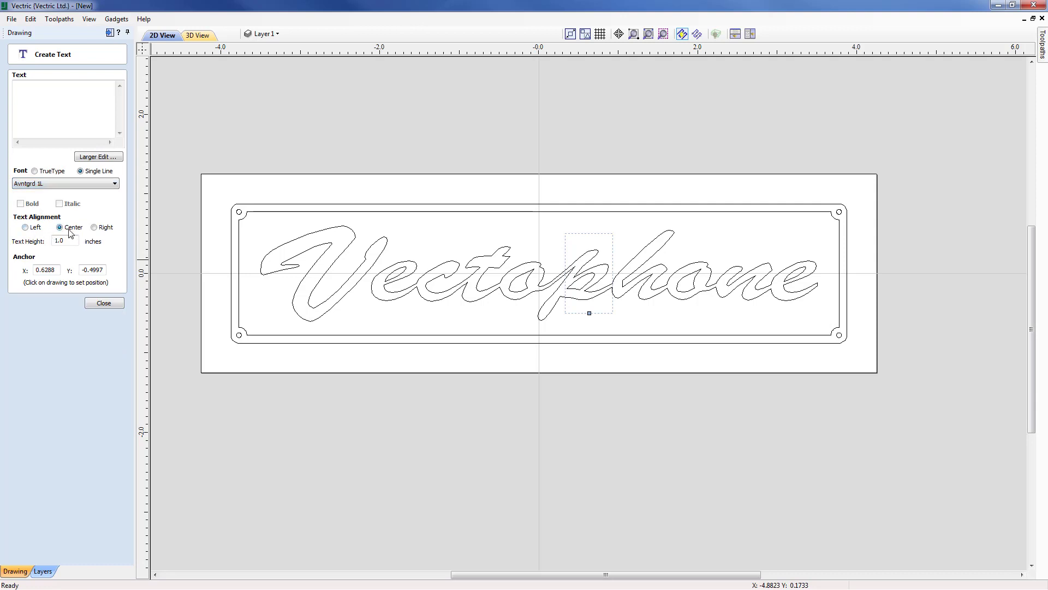
{"action": "left_click_drag", "start_coordinate": [66, 240], "coordinate": [53, 242]}
{"action": "type", "text": ".125"}
Place the text "SERIAL NO. 00001" beneath the "hone" letters, just above the inner border's lower line.
{"action": "left_click", "coordinate": [692, 328]}
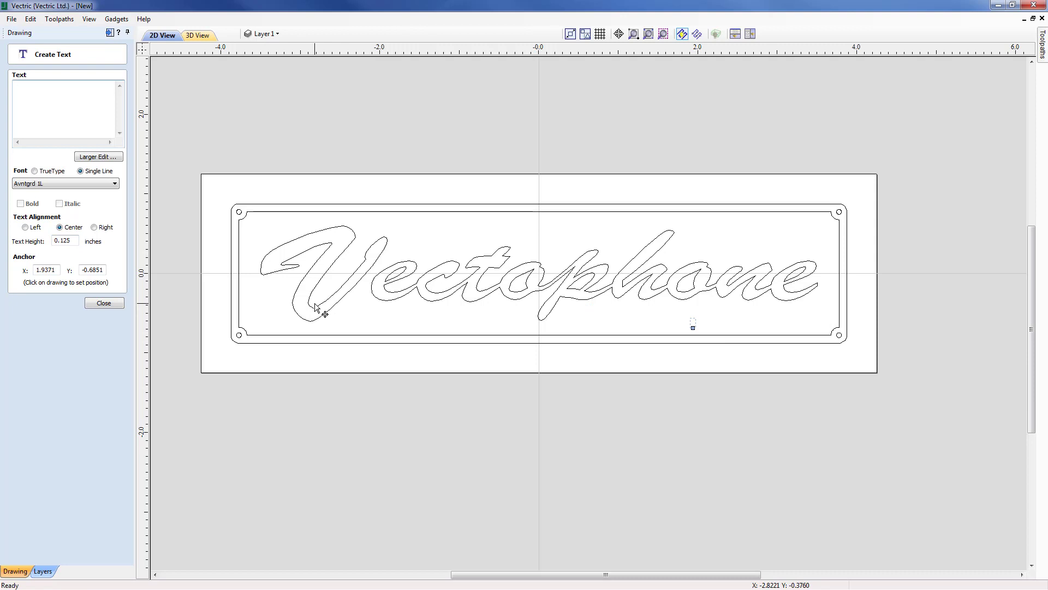
{"action": "type", "text": "SERIAL NO. 00001"}
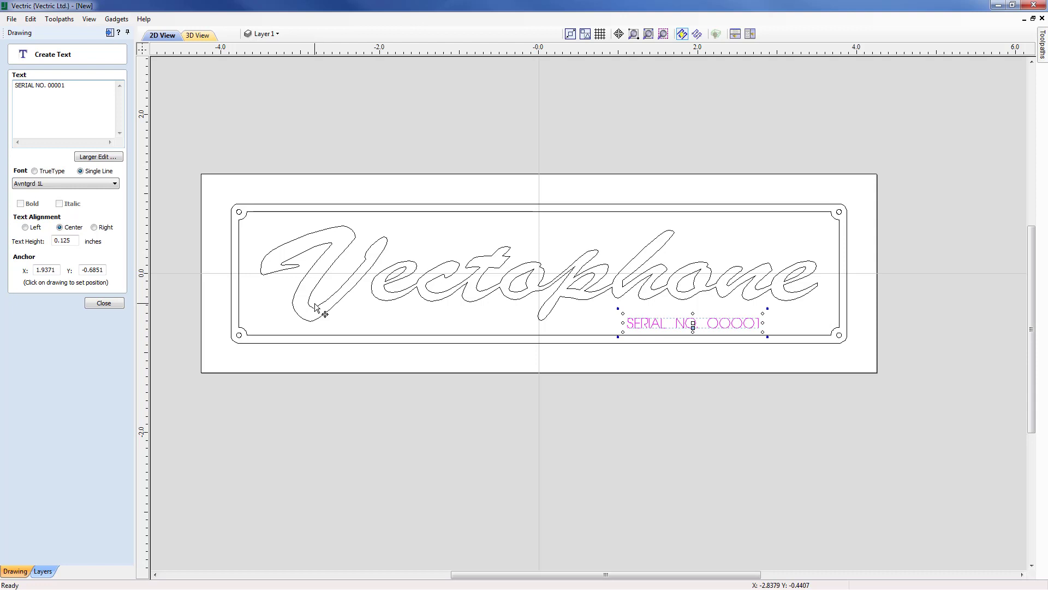
{"action": "left_click", "coordinate": [104, 303]}
Fine-tune the kerning between characters of the serial number text and finish text editing.
{"action": "scroll", "coordinate": [580, 333], "scroll_direction": "up", "scroll_amount": 4}
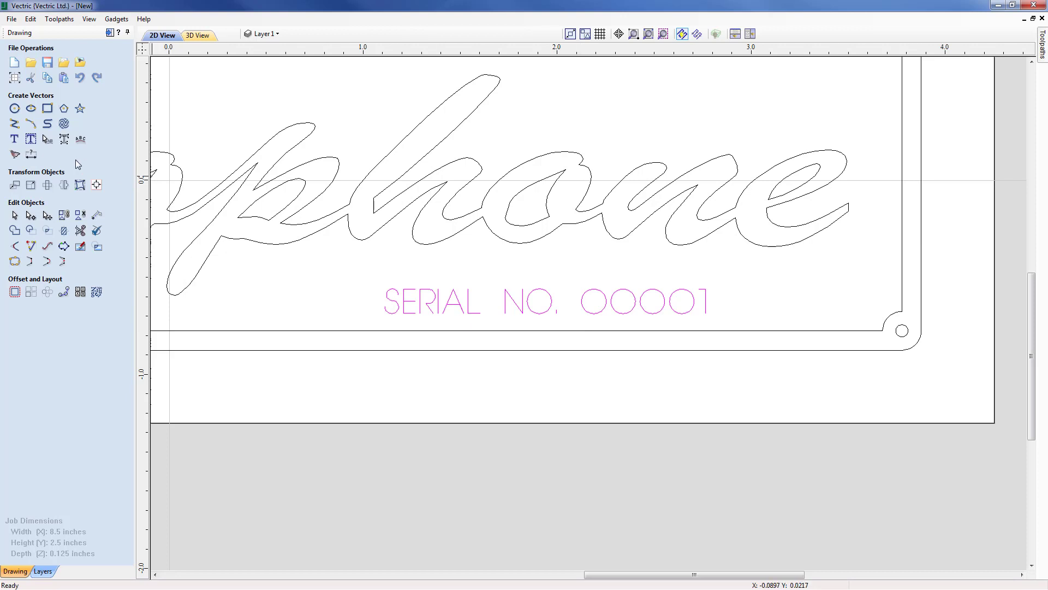
{"action": "left_click", "coordinate": [45, 139]}
{"action": "left_click_drag", "start_coordinate": [402, 297], "coordinate": [443, 299]}
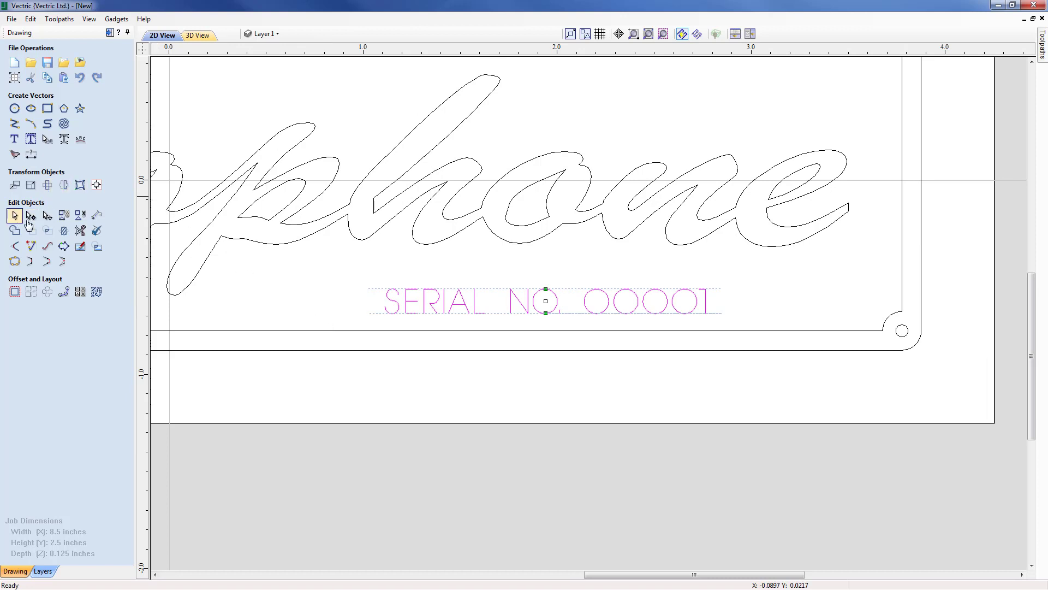
{"action": "left_click", "coordinate": [515, 366]}
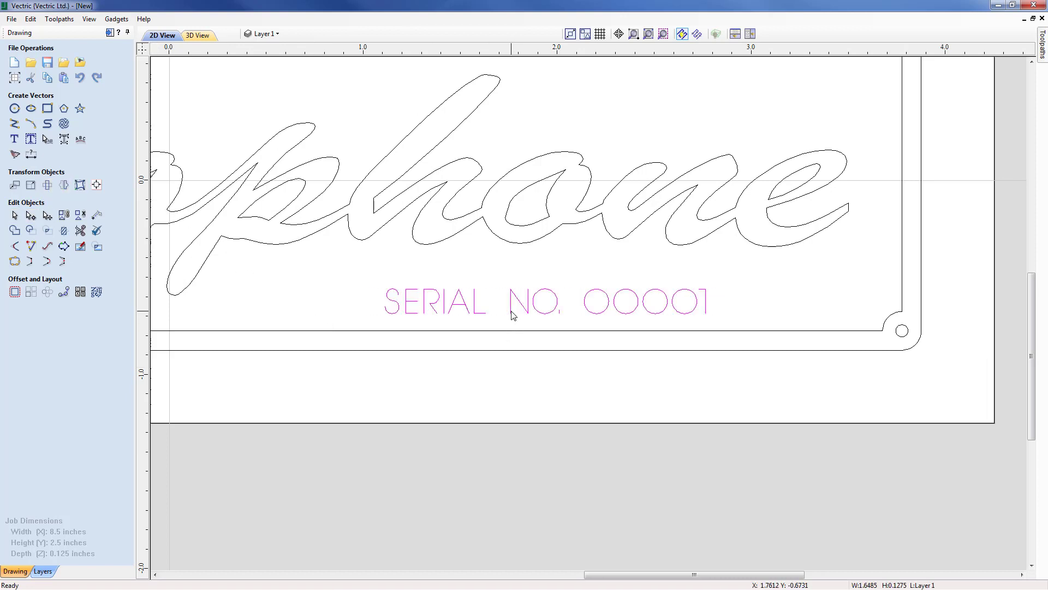
Move the serial number text horizontally until the end of its last digit lines up with the tip of the final e, and deselect it.
{"action": "left_click", "coordinate": [512, 315]}
{"action": "left_click_drag", "start_coordinate": [707, 314], "coordinate": [848, 312]}
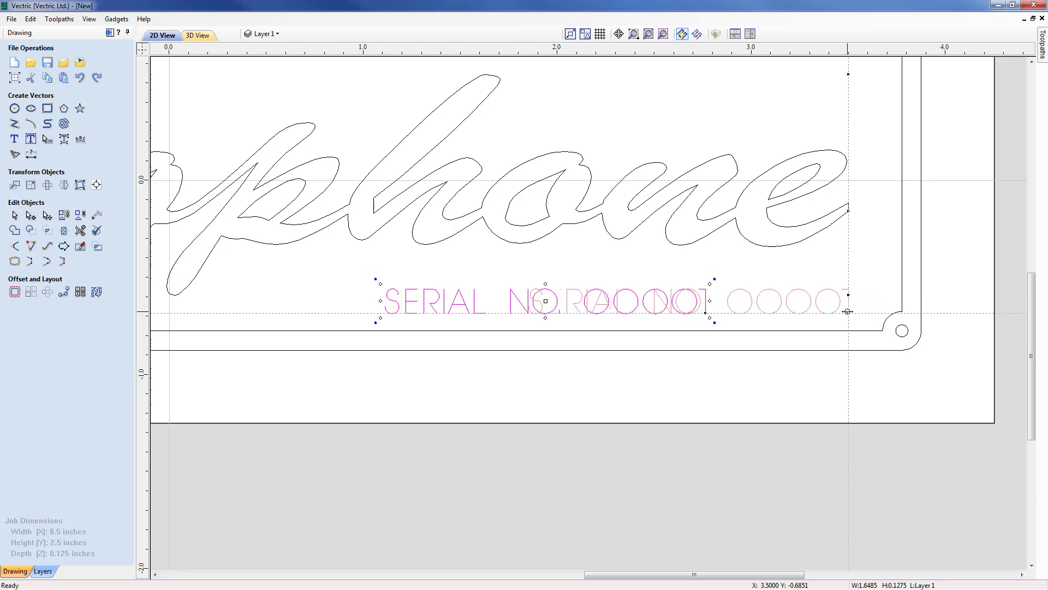
{"action": "left_click_drag", "start_coordinate": [848, 312], "coordinate": [848, 311]}
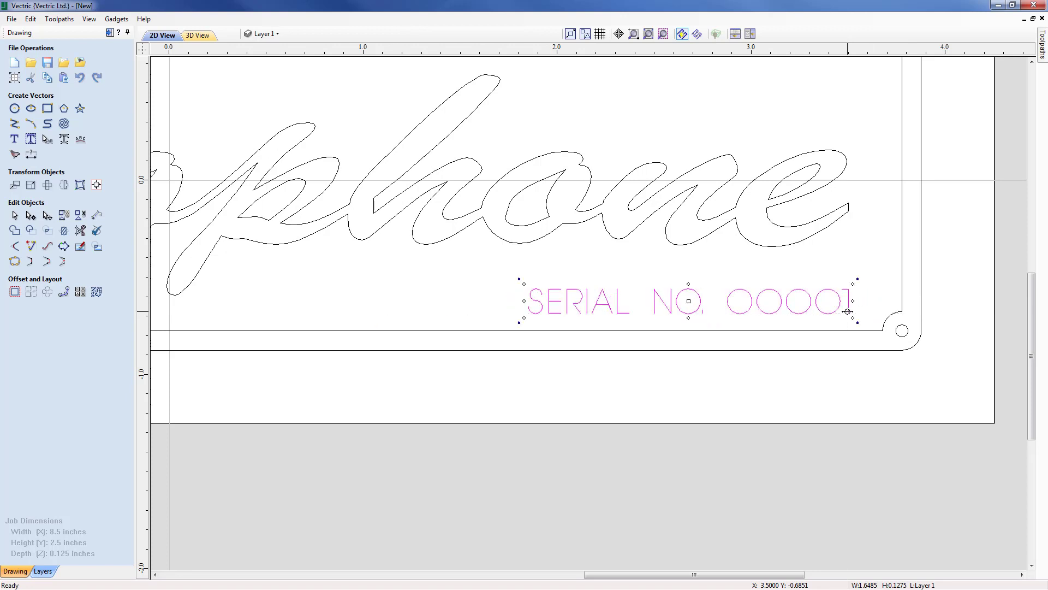
{"action": "left_click", "coordinate": [614, 374]}
{"action": "scroll", "coordinate": [513, 347], "scroll_direction": "down", "scroll_amount": 3}
{"action": "middle_click_drag", "start_coordinate": [499, 346], "coordinate": [732, 358]}
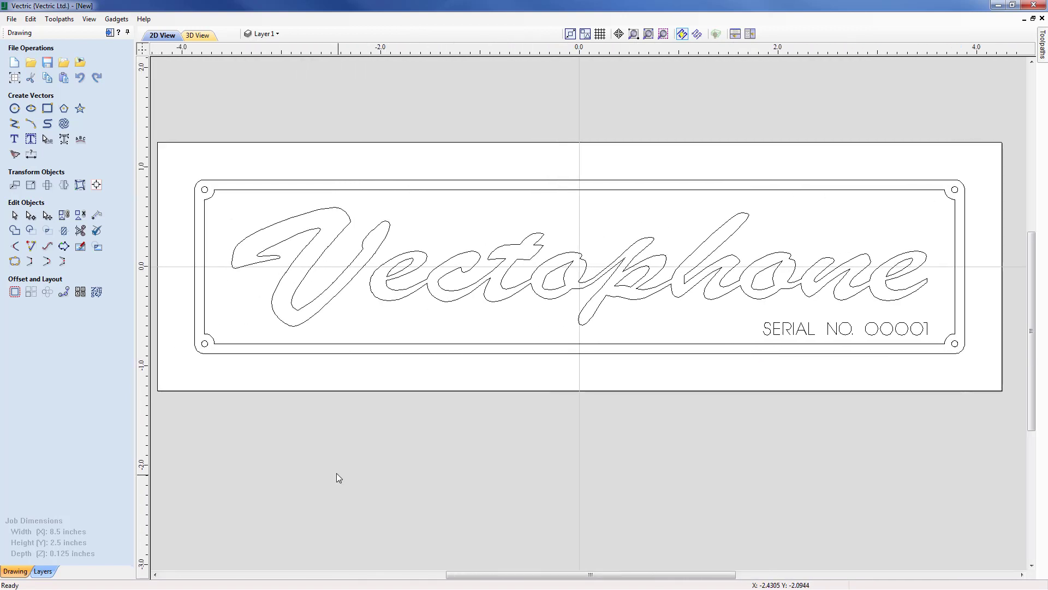
Save the job as Vectophone_Vector_Drawing.crv in the Vectophone_FILES folder, replacing the existing file.
{"action": "left_click", "coordinate": [11, 19]}
{"action": "left_click", "coordinate": [39, 68]}
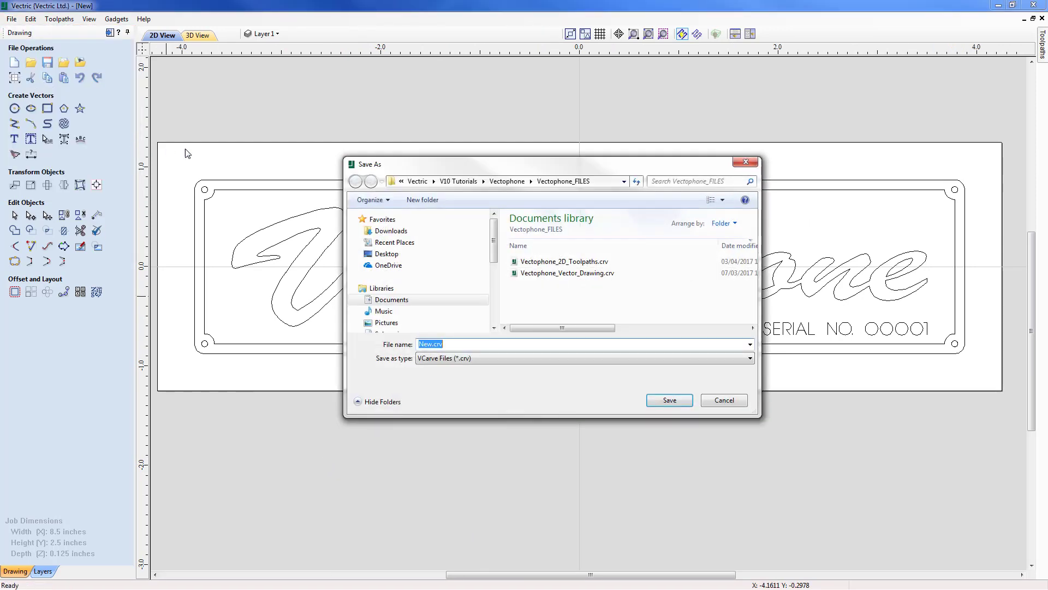
{"action": "left_click", "coordinate": [573, 275]}
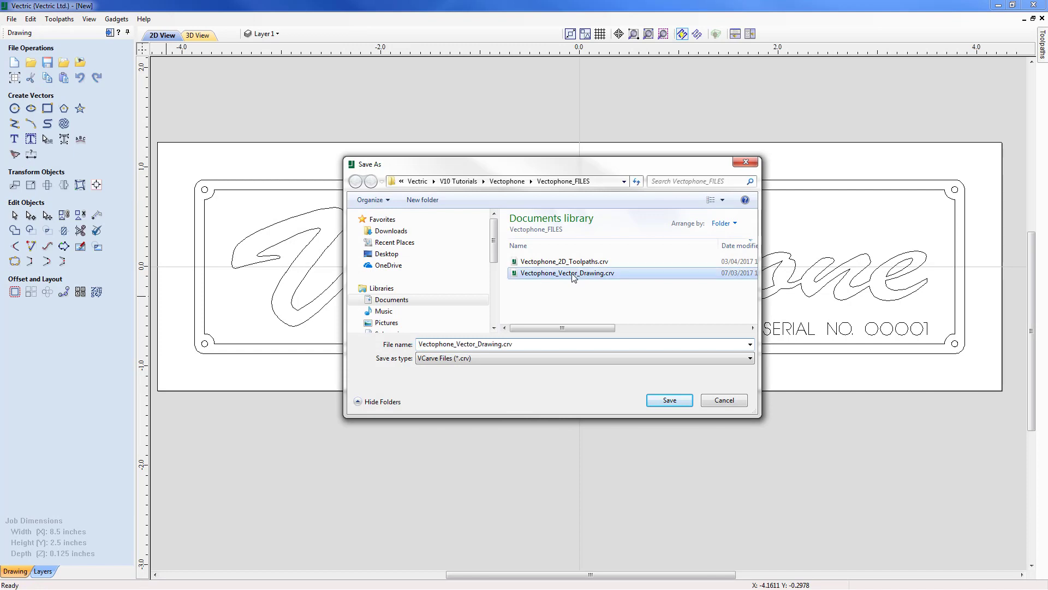
{"action": "left_click", "coordinate": [669, 401]}
{"action": "left_click", "coordinate": [603, 303]}
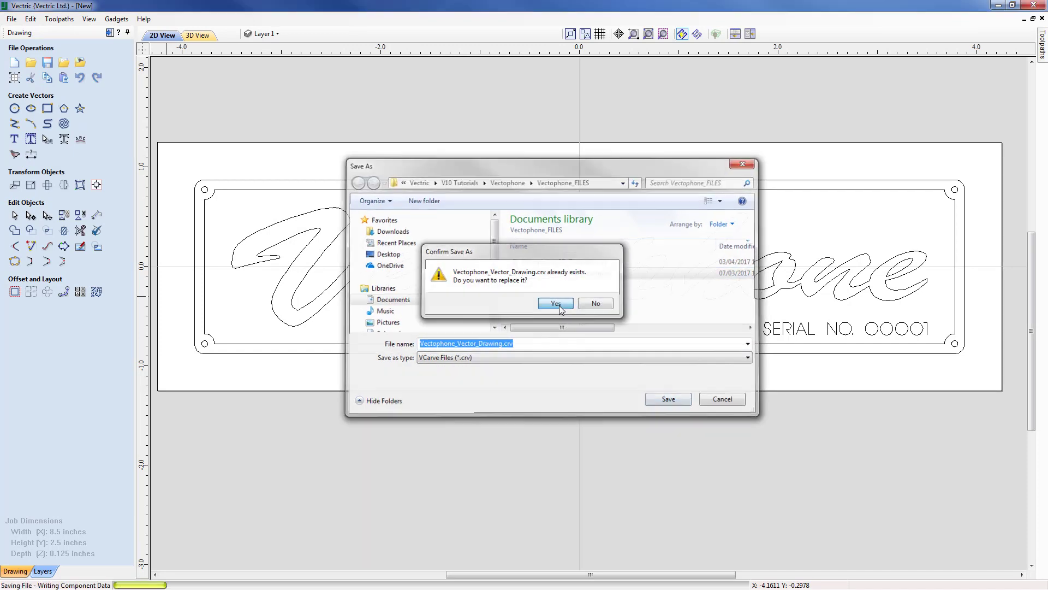